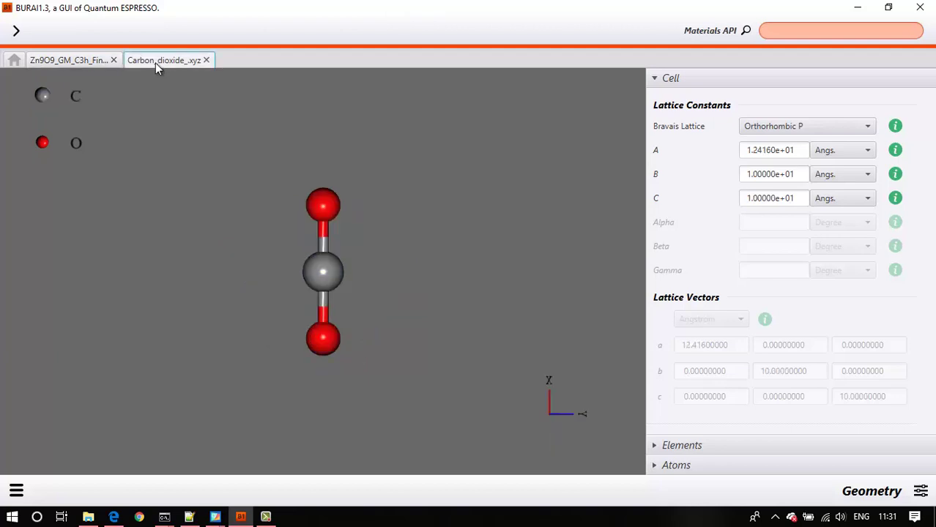
Step: Rotate the CO2 molecule to lie horizontally, then show the Zn9O9_GM_C3h cluster tab
{"action": "left_click_drag", "start_coordinate": [208, 292], "coordinate": [209, 215]}
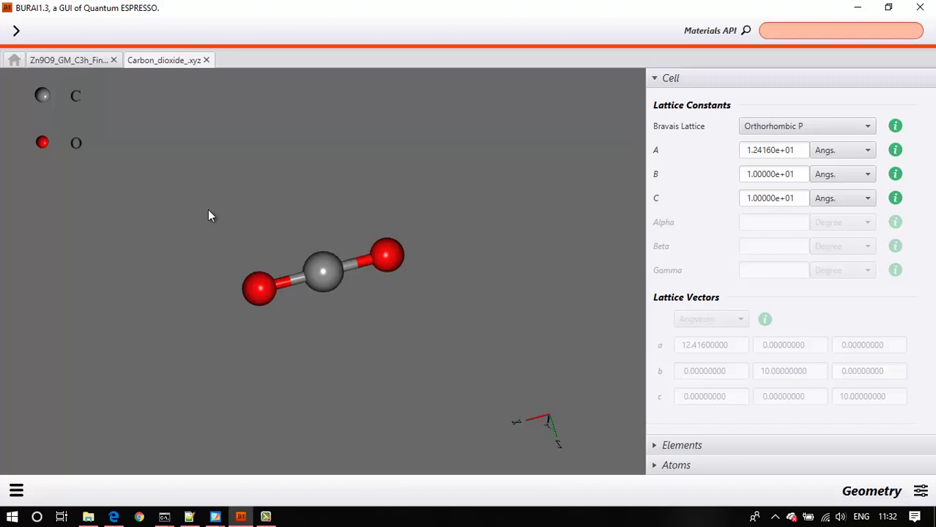
{"action": "left_click_drag", "start_coordinate": [208, 209], "coordinate": [208, 242]}
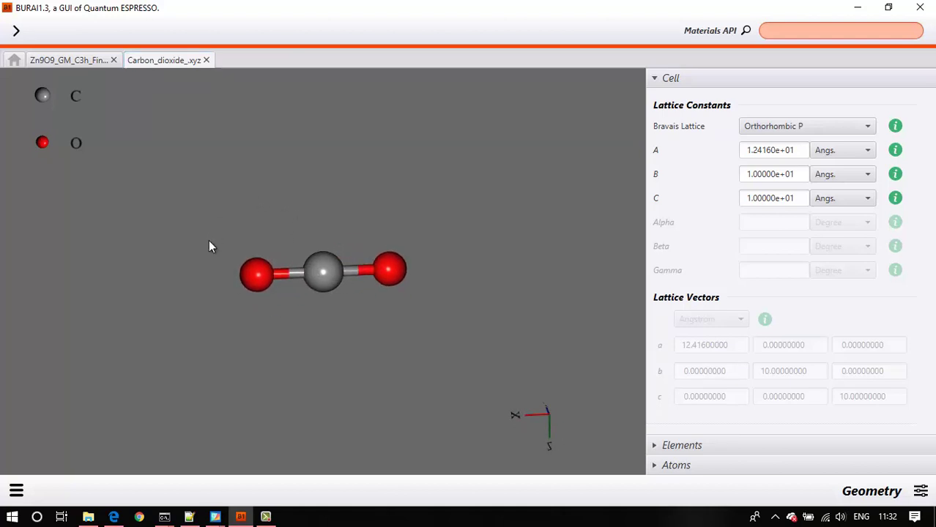
{"action": "left_click", "coordinate": [86, 63]}
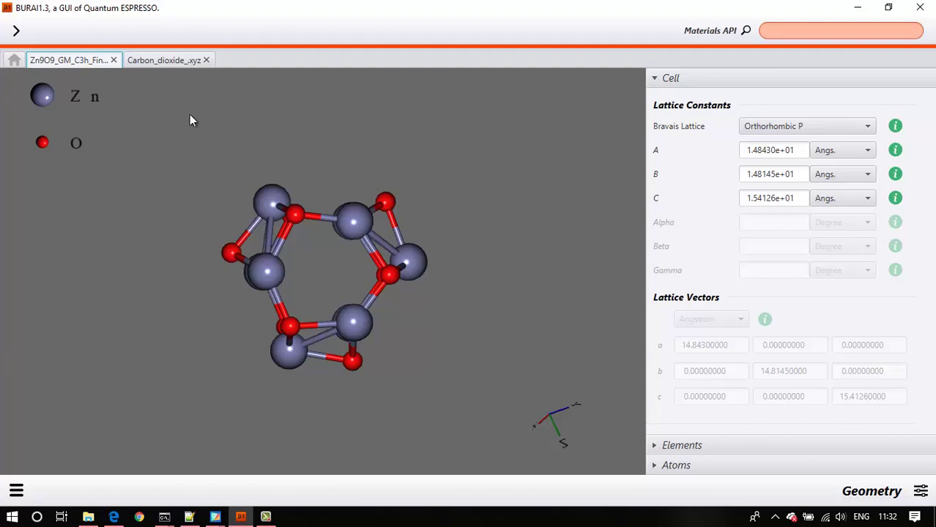
{"action": "left_click", "coordinate": [167, 65]}
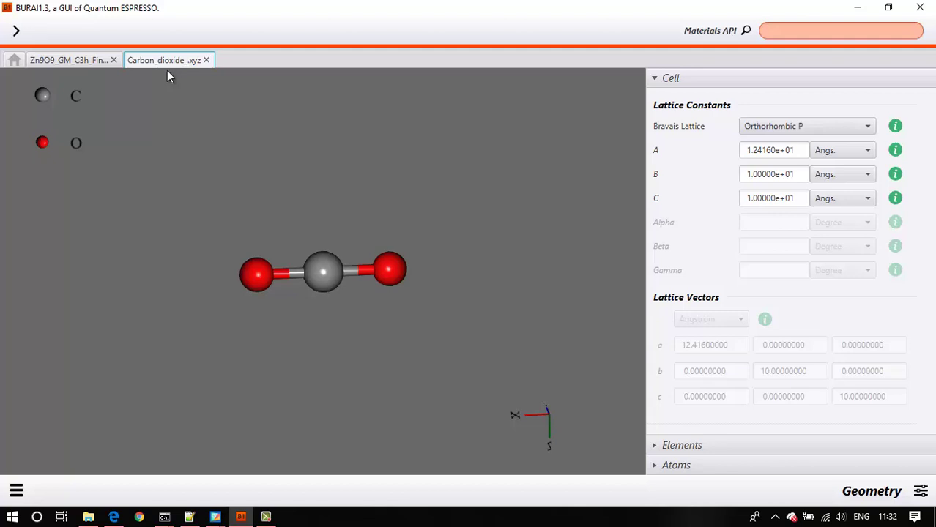
{"action": "left_click_drag", "start_coordinate": [174, 277], "coordinate": [183, 311]}
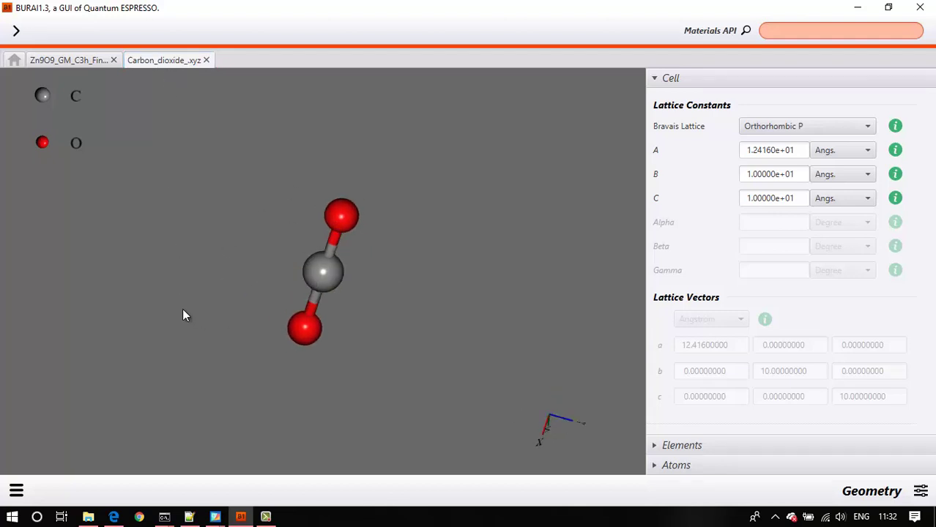
{"action": "left_click", "coordinate": [81, 61]}
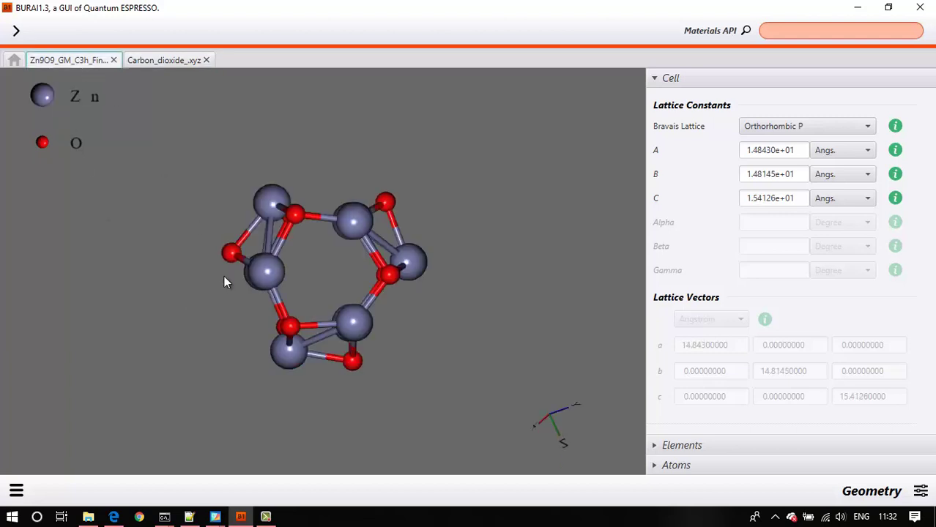
{"action": "left_click_drag", "start_coordinate": [224, 278], "coordinate": [216, 284]}
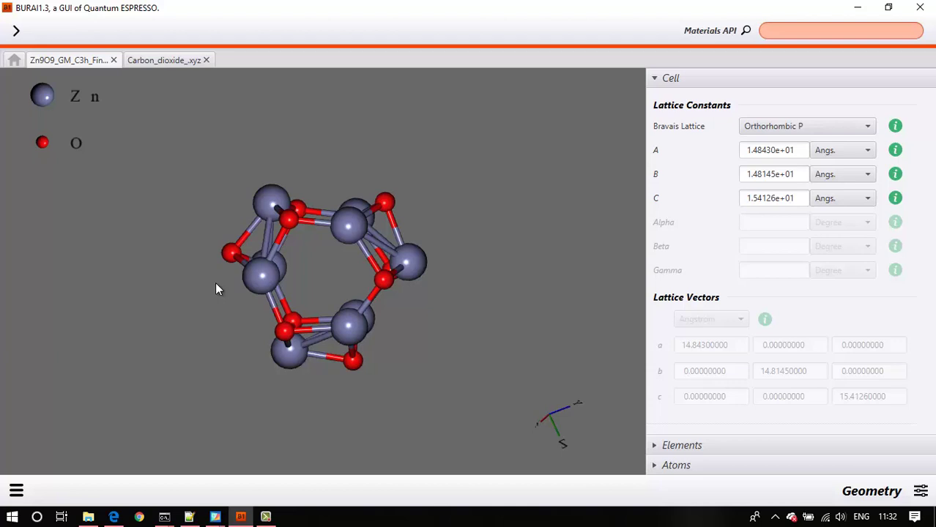
{"action": "left_click_drag", "start_coordinate": [215, 282], "coordinate": [223, 272]}
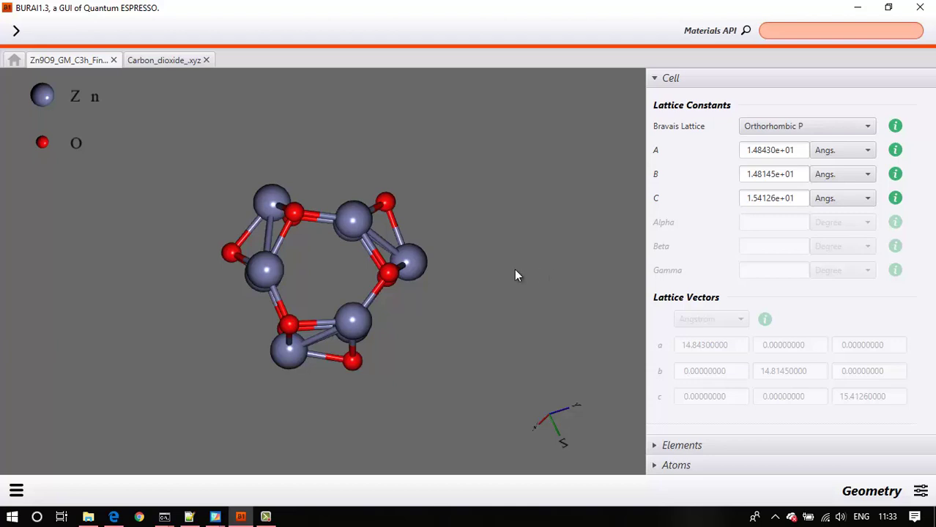
{"action": "left_click_drag", "start_coordinate": [266, 280], "coordinate": [205, 252]}
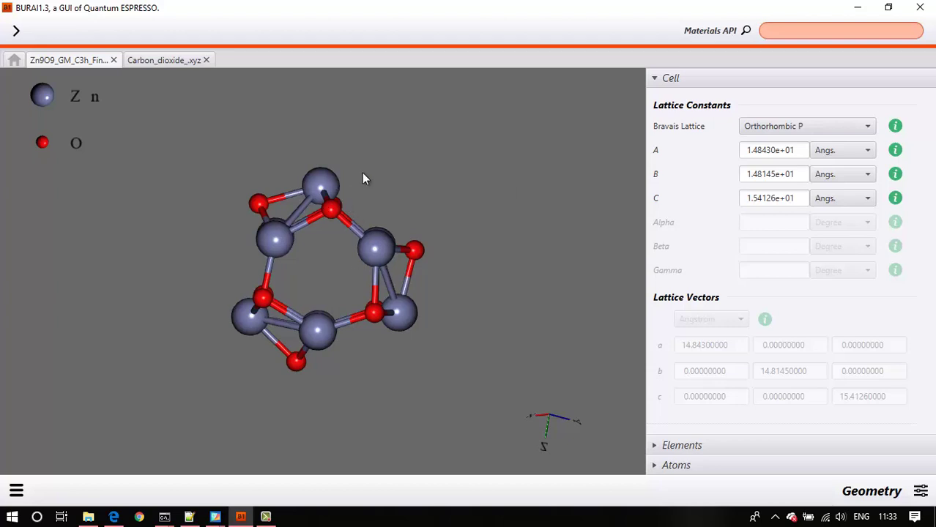
{"action": "left_click_drag", "start_coordinate": [363, 174], "coordinate": [264, 260]}
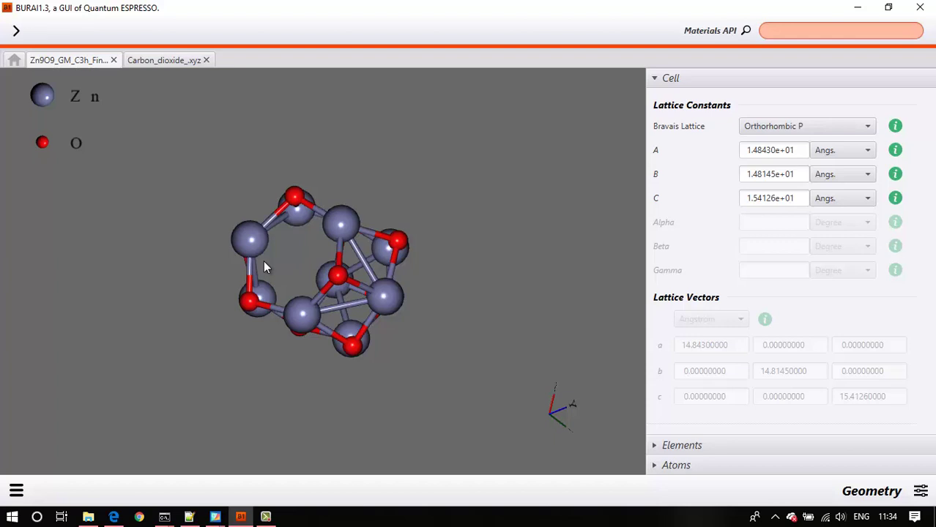
{"action": "left_click_drag", "start_coordinate": [261, 275], "coordinate": [221, 376]}
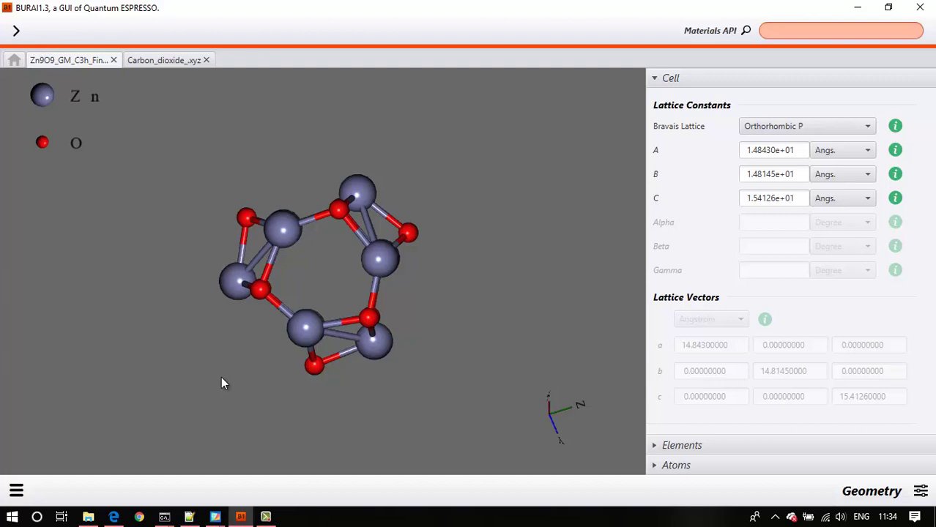
{"action": "left_click_drag", "start_coordinate": [222, 376], "coordinate": [207, 363]}
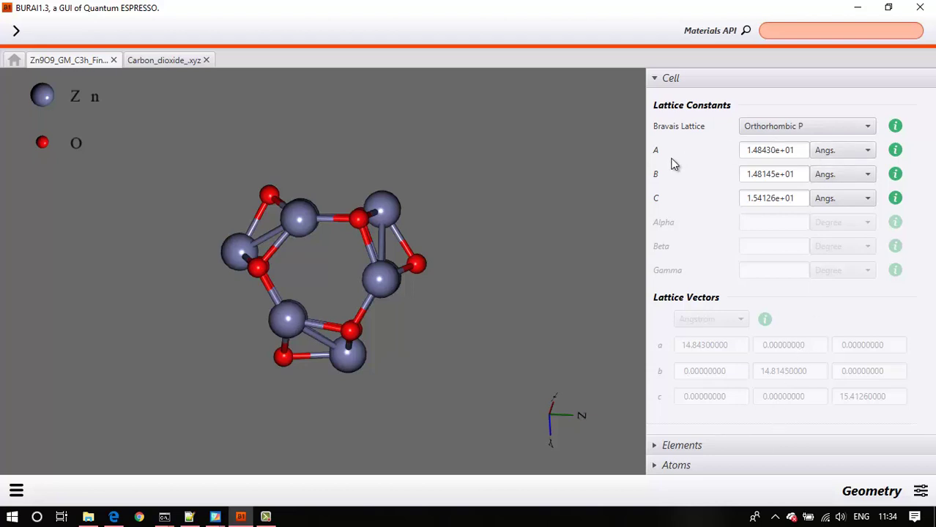
Step: Check the Bravais lattice list, then open GaAs.cif from MolFiles > CIF > arsenides
{"action": "left_click", "coordinate": [847, 132]}
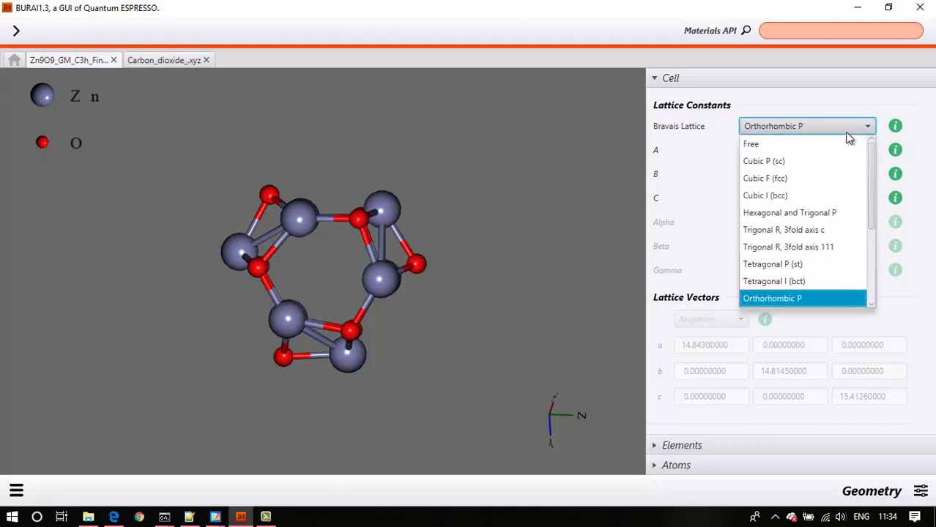
{"action": "left_click", "coordinate": [684, 136]}
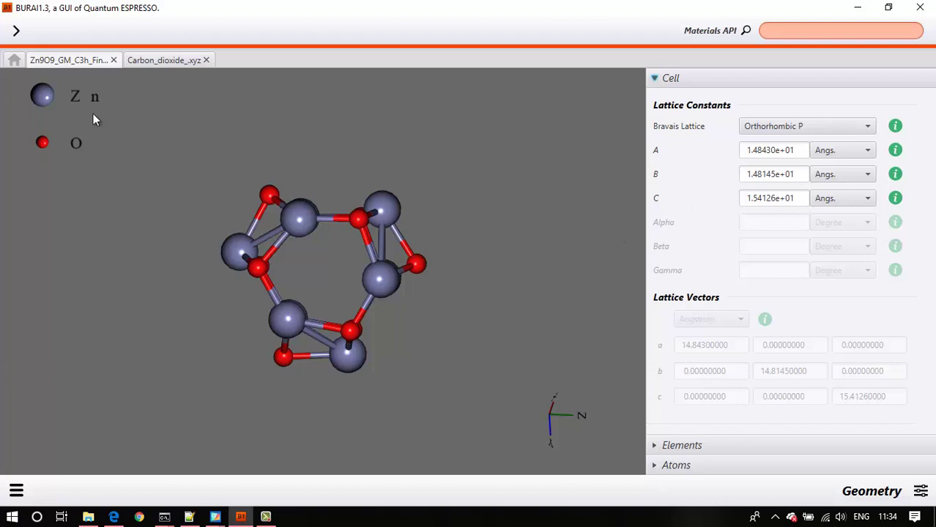
{"action": "left_click", "coordinate": [14, 60]}
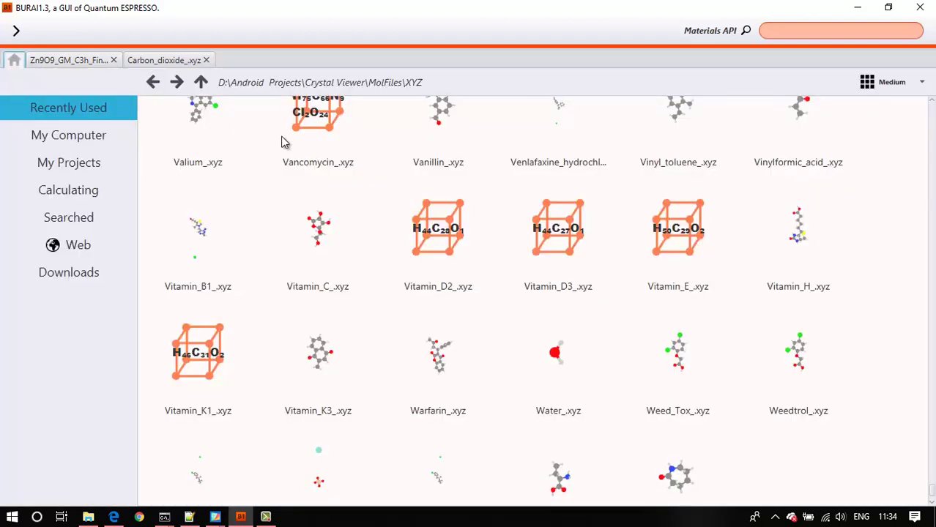
{"action": "left_click", "coordinate": [202, 83]}
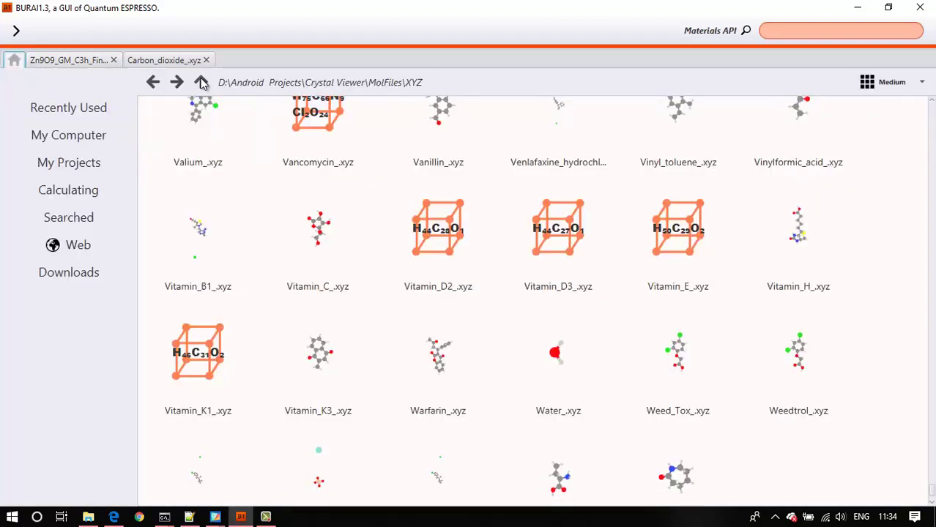
{"action": "left_click", "coordinate": [201, 83]}
{"action": "double_click", "coordinate": [195, 174]}
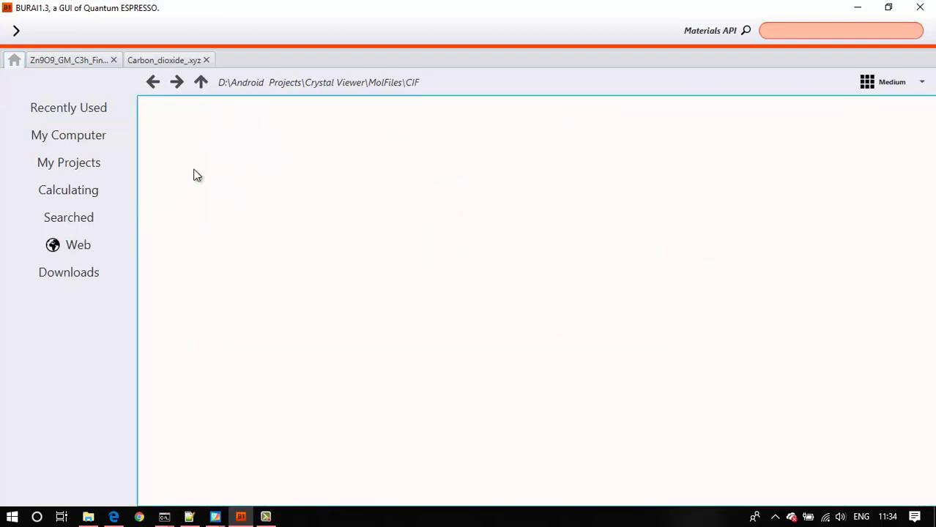
{"action": "double_click", "coordinate": [299, 176]}
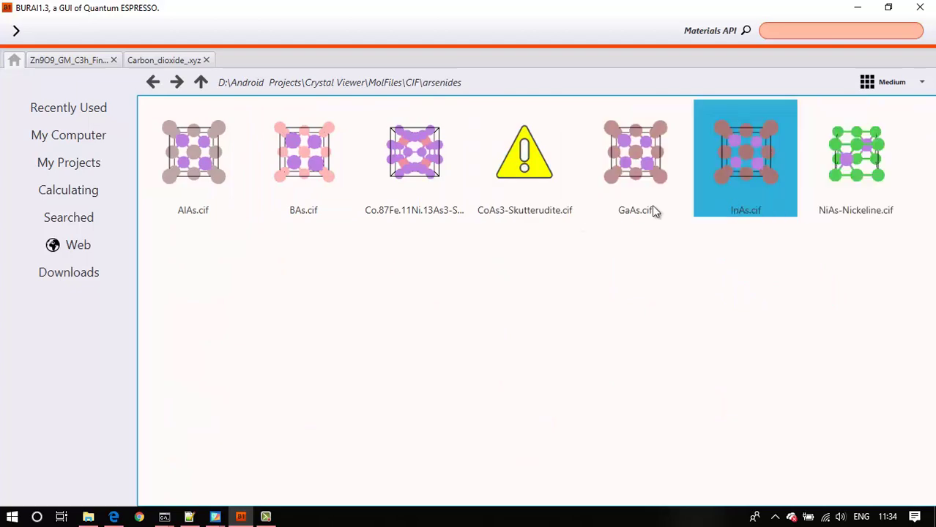
{"action": "double_click", "coordinate": [595, 214]}
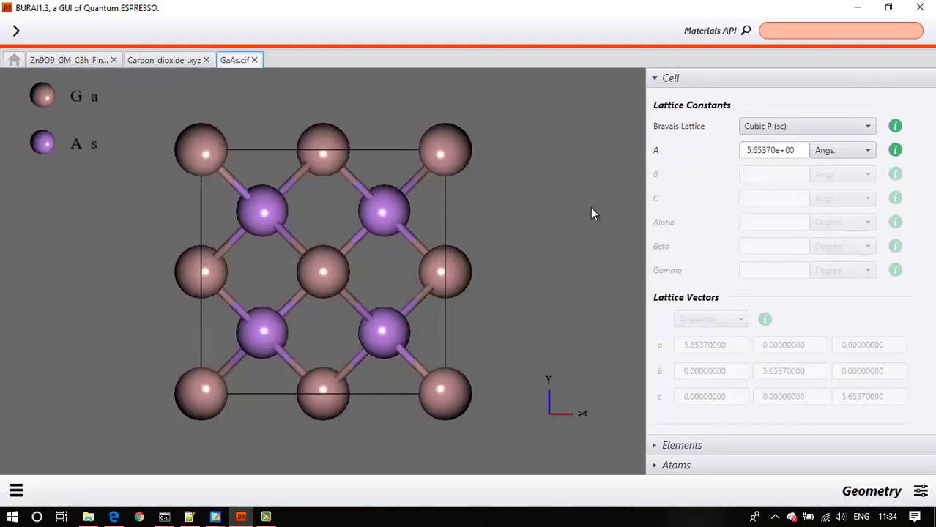
Step: Inspect the GaAs Cubic P (sc) cell from oblique angles, then return to Carbon_dioxide_.xyz
{"action": "left_click_drag", "start_coordinate": [594, 214], "coordinate": [517, 323]}
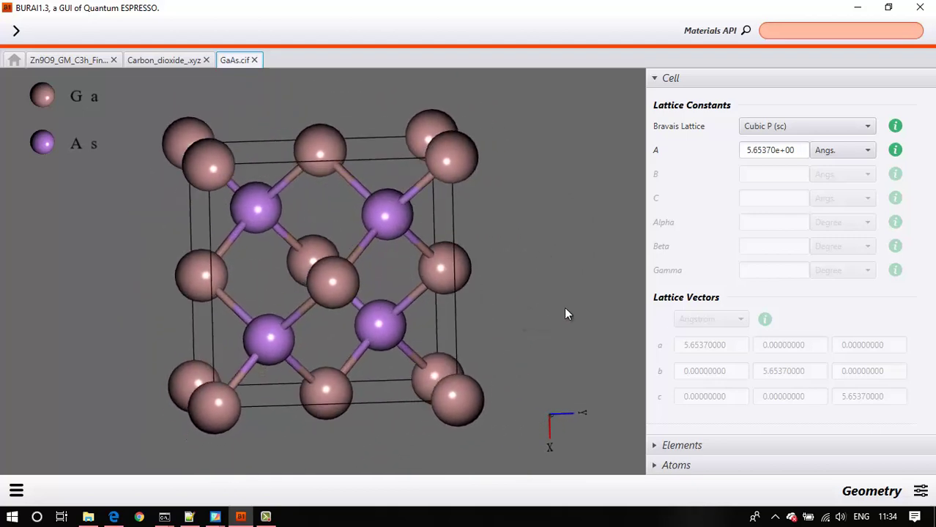
{"action": "left_click", "coordinate": [783, 129]}
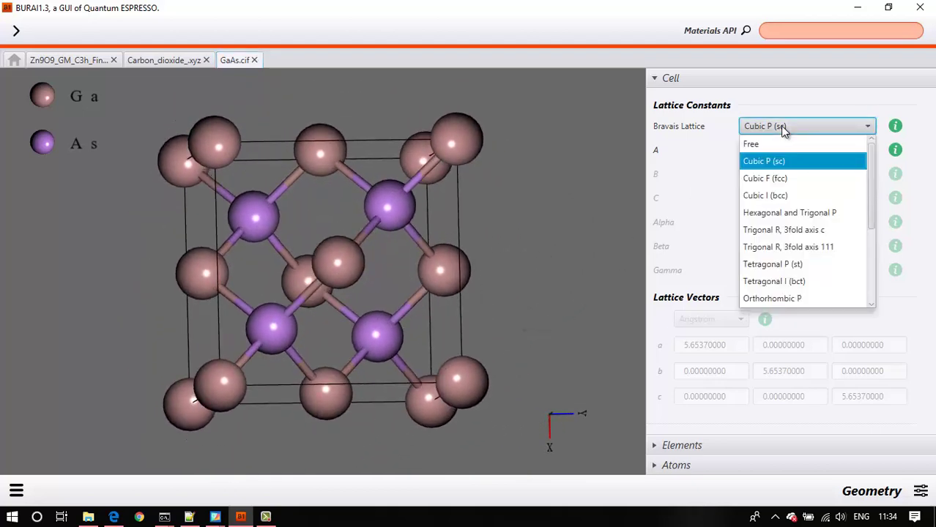
{"action": "left_click", "coordinate": [681, 173]}
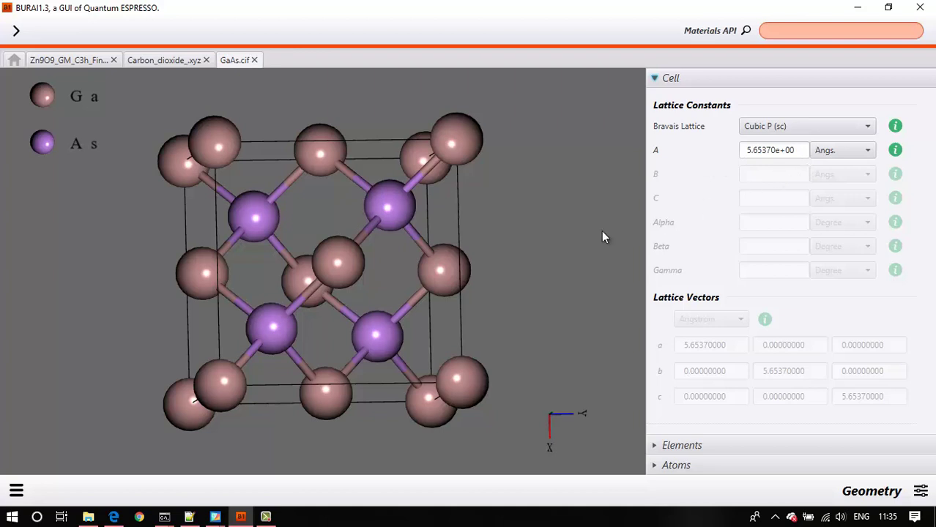
{"action": "left_click_drag", "start_coordinate": [598, 231], "coordinate": [582, 249]}
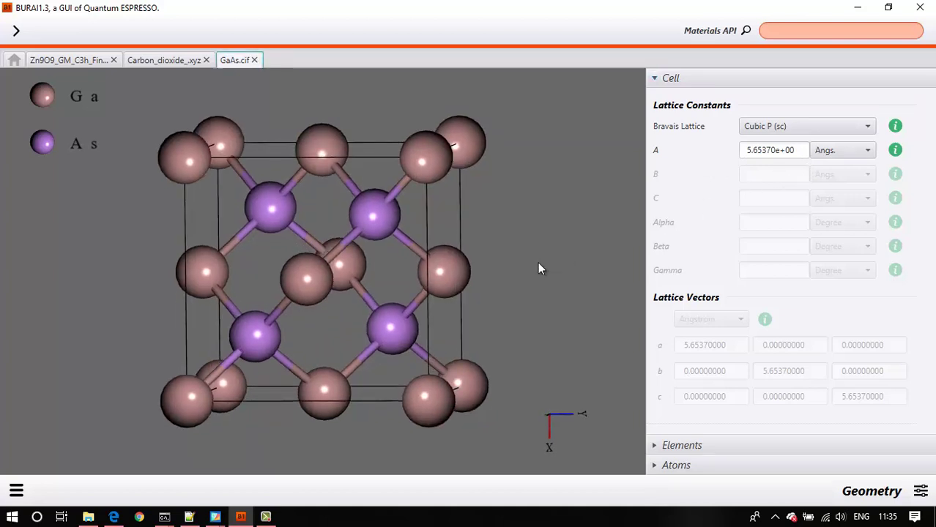
{"action": "left_click_drag", "start_coordinate": [538, 265], "coordinate": [349, 299]}
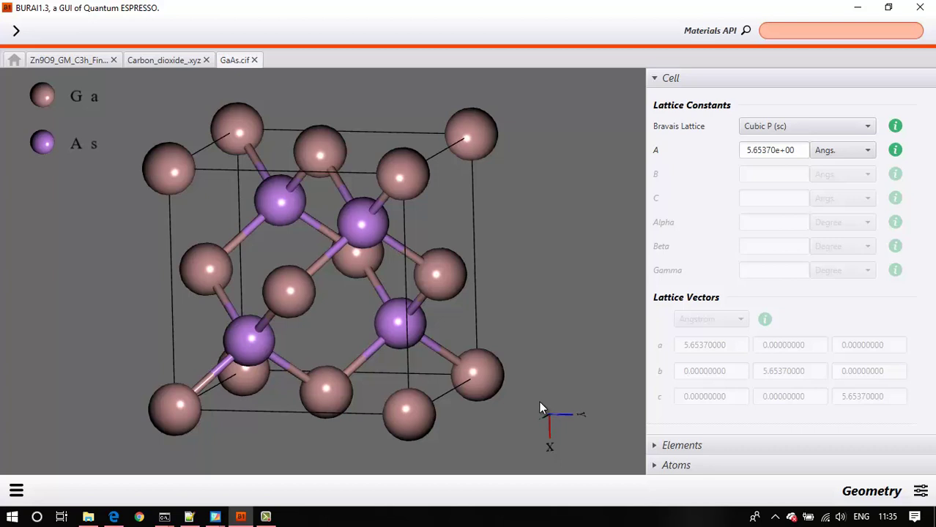
{"action": "left_click", "coordinate": [154, 62]}
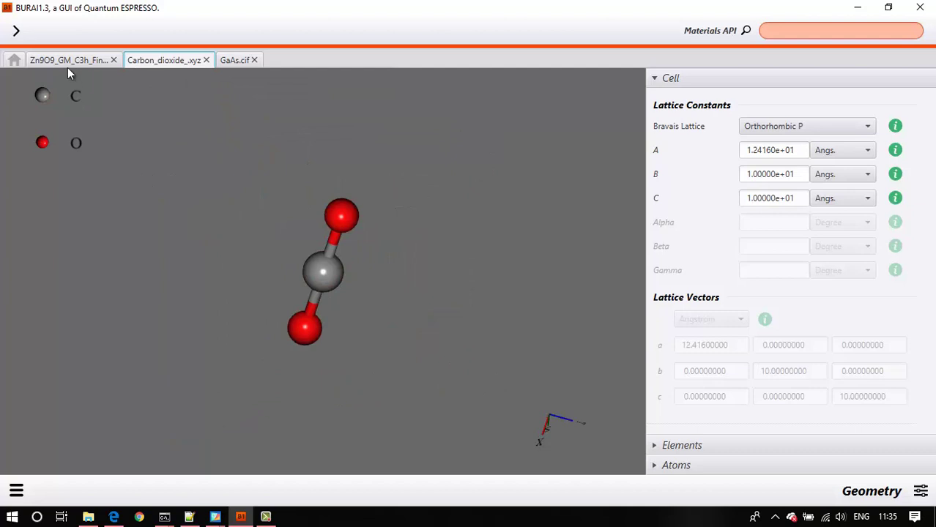
{"action": "left_click", "coordinate": [55, 62]}
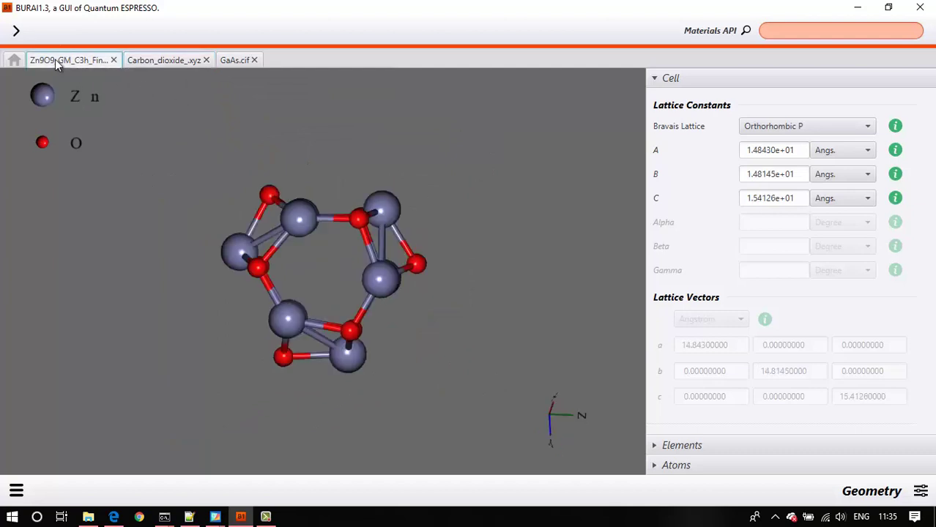
{"action": "left_click", "coordinate": [153, 63]}
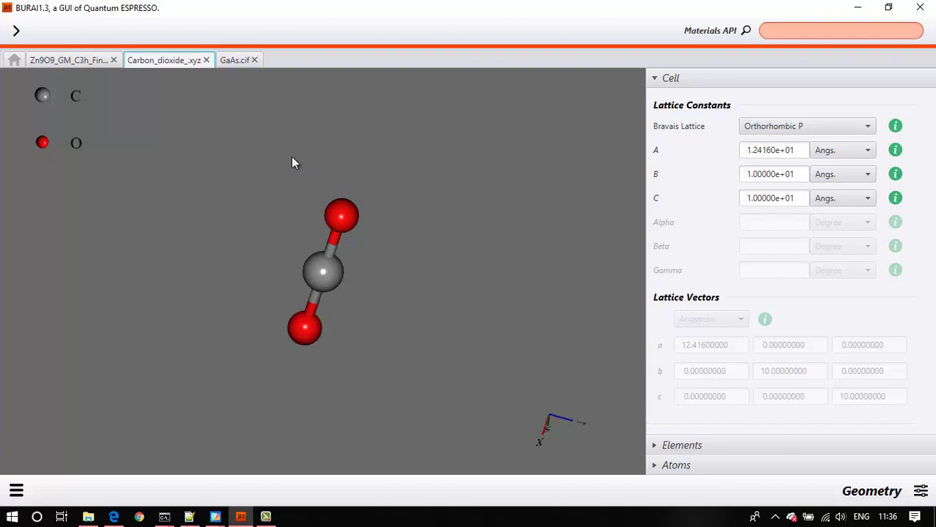
{"action": "left_click_drag", "start_coordinate": [290, 203], "coordinate": [367, 276]}
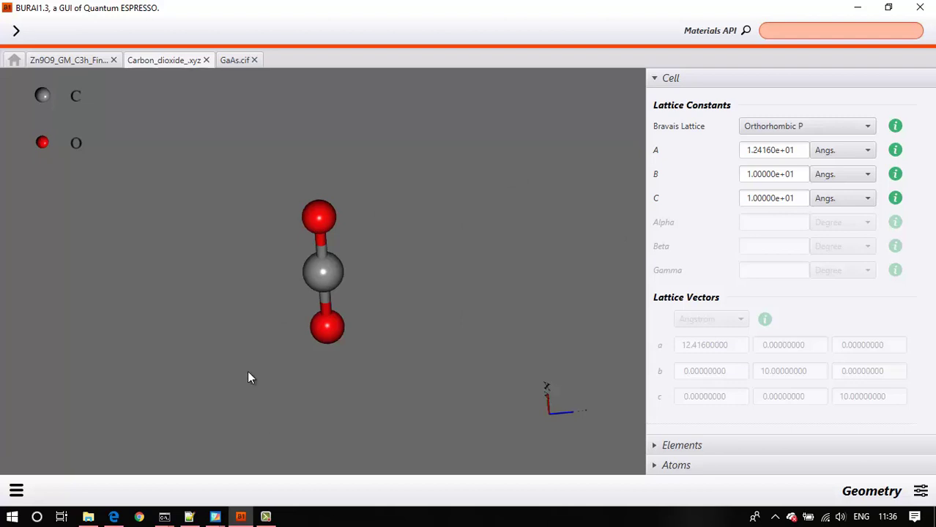
Step: Set Show Cell to yes in Designer, then return to the Geometry lattice settings
{"action": "left_click", "coordinate": [17, 488]}
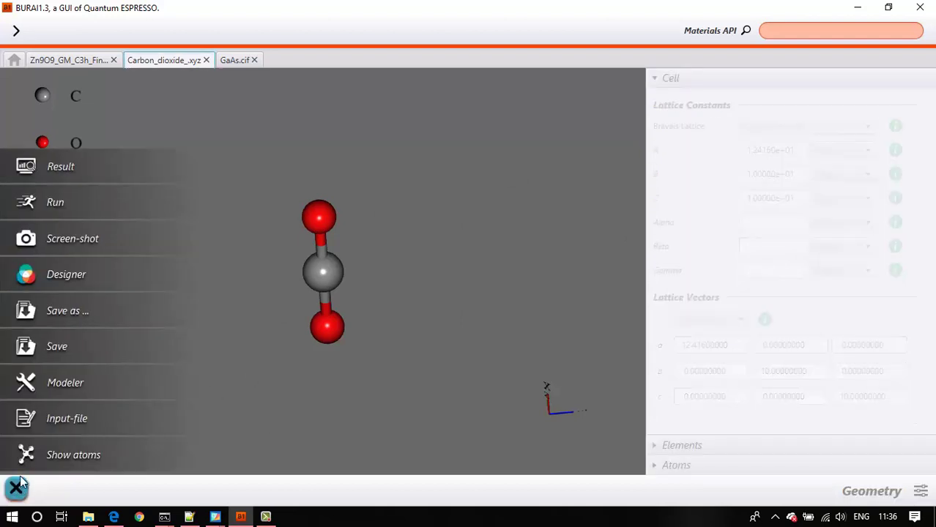
{"action": "left_click", "coordinate": [79, 382]}
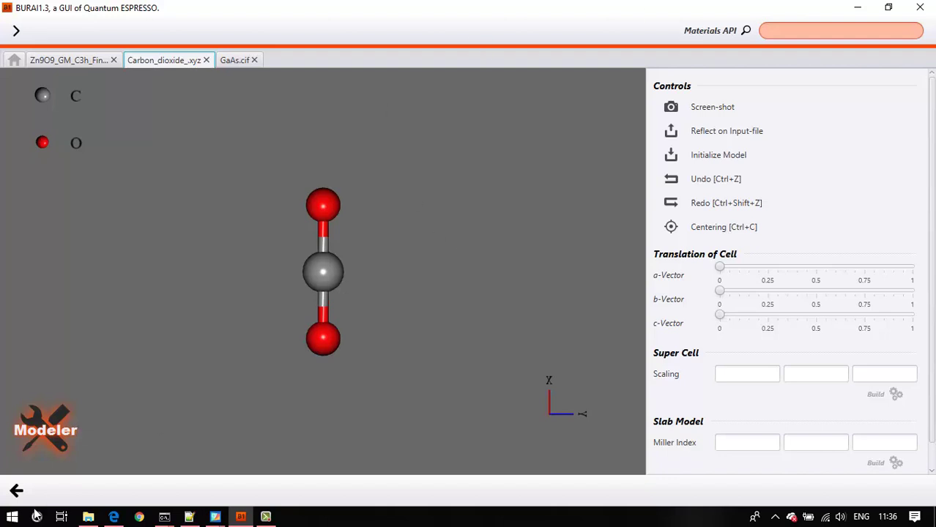
{"action": "left_click", "coordinate": [16, 490]}
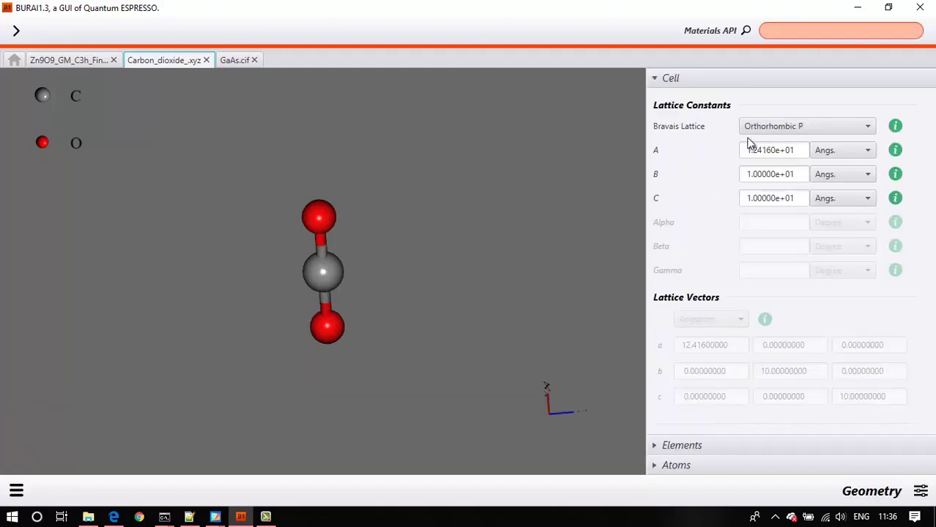
{"action": "left_click", "coordinate": [15, 497]}
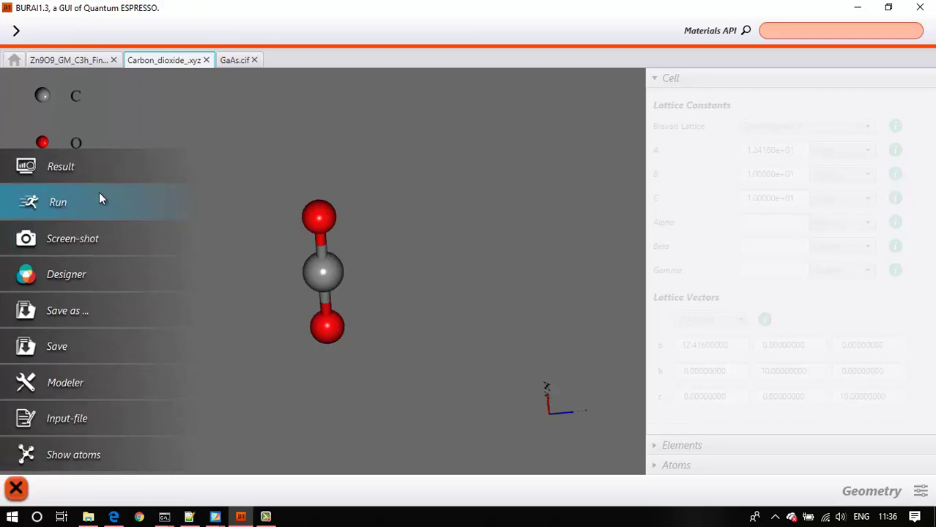
{"action": "left_click", "coordinate": [72, 275]}
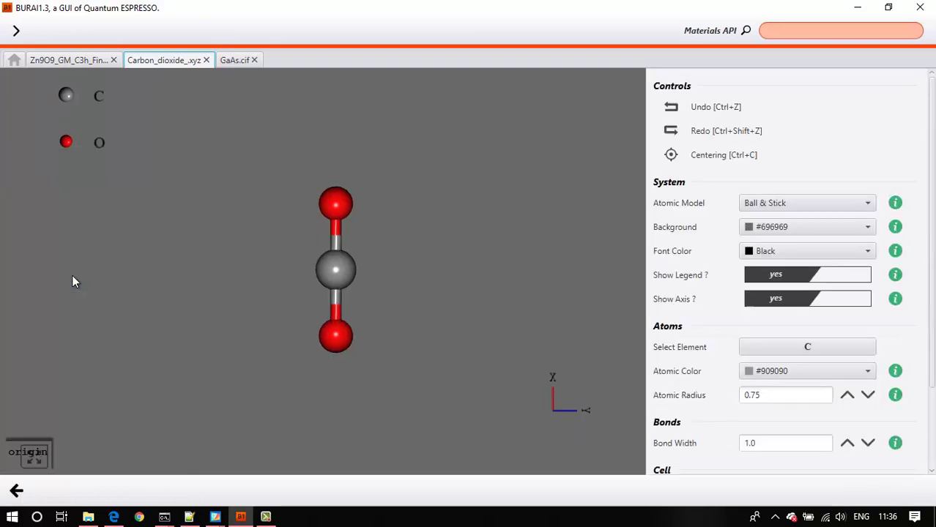
{"action": "left_click_drag", "start_coordinate": [928, 373], "coordinate": [931, 439]}
{"action": "left_click", "coordinate": [816, 396]}
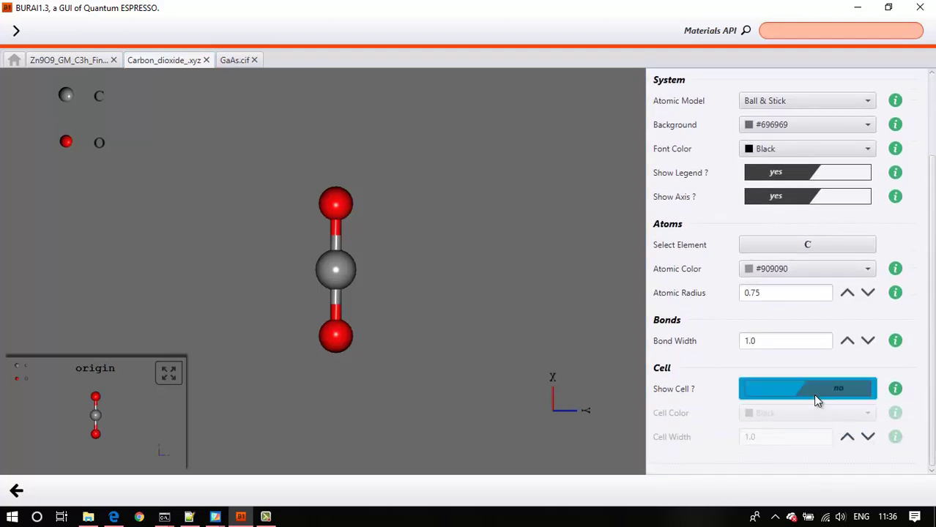
{"action": "left_click", "coordinate": [16, 491]}
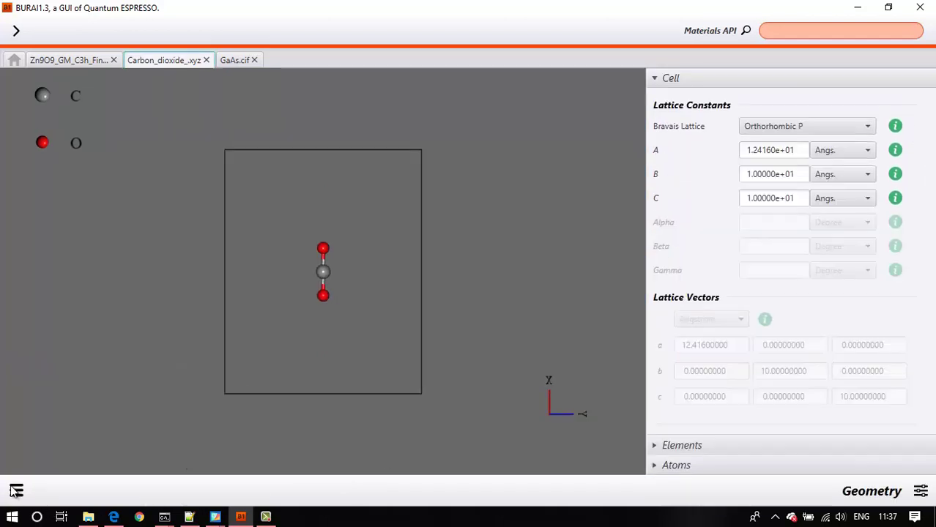
{"action": "left_click_drag", "start_coordinate": [216, 246], "coordinate": [333, 252]}
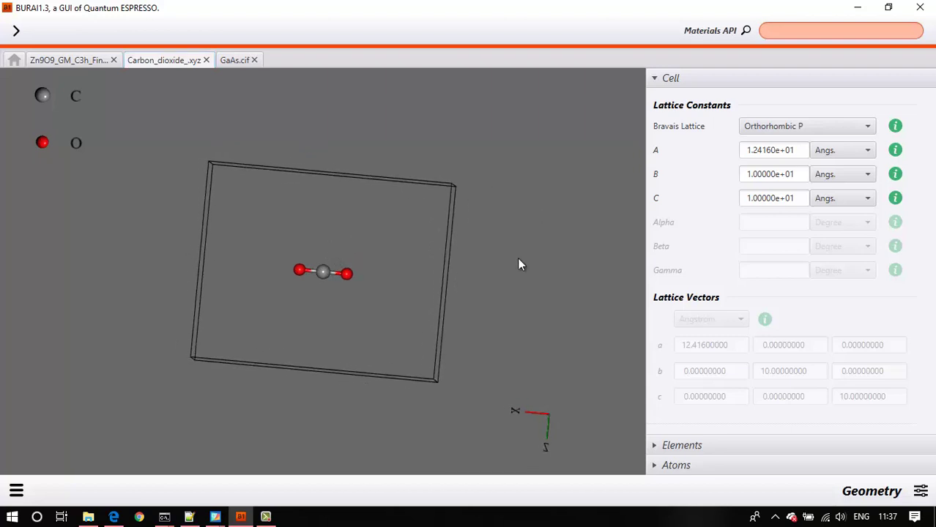
{"action": "mouse_move", "coordinate": [336, 353]}
{"action": "left_mouse_down"}
{"action": "mouse_move", "coordinate": [326, 347]}
{"action": "mouse_move", "coordinate": [337, 347]}
{"action": "left_mouse_up"}
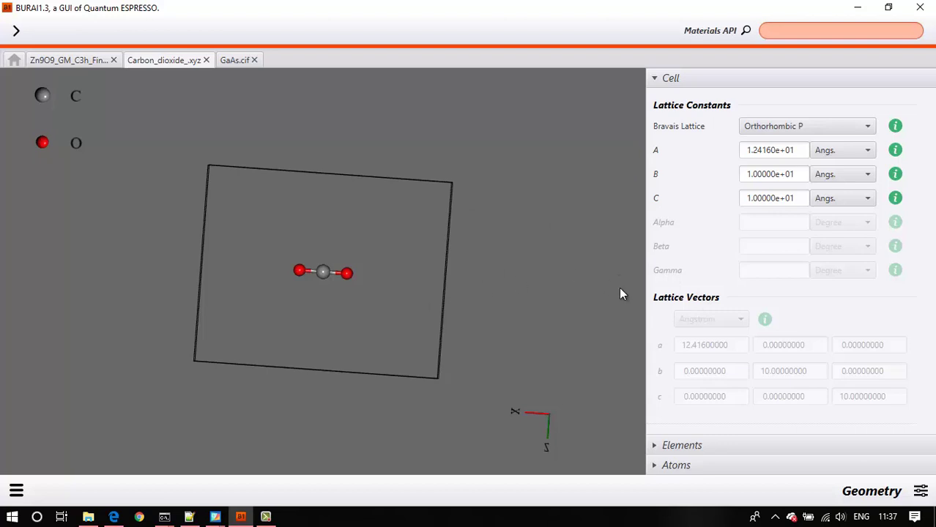
{"action": "left_click_drag", "start_coordinate": [617, 287], "coordinate": [618, 287]}
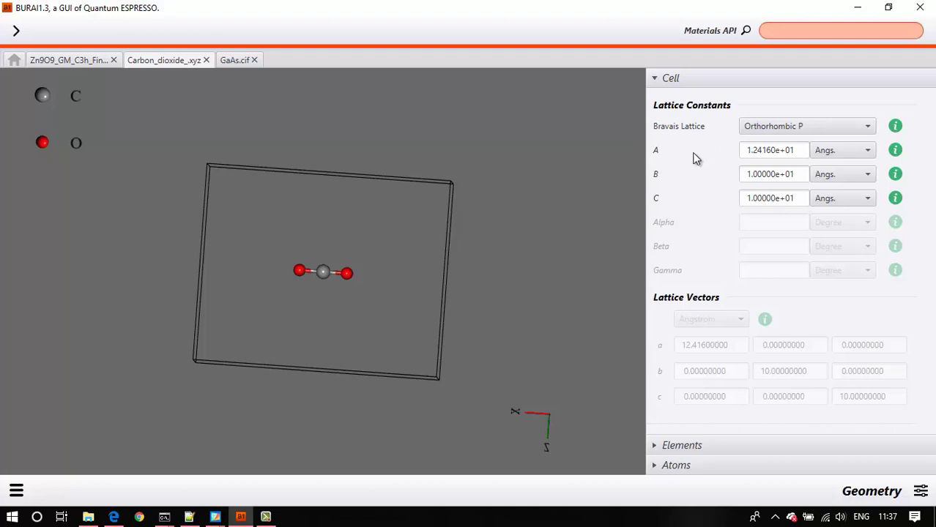
{"action": "left_click_drag", "start_coordinate": [495, 272], "coordinate": [508, 283]}
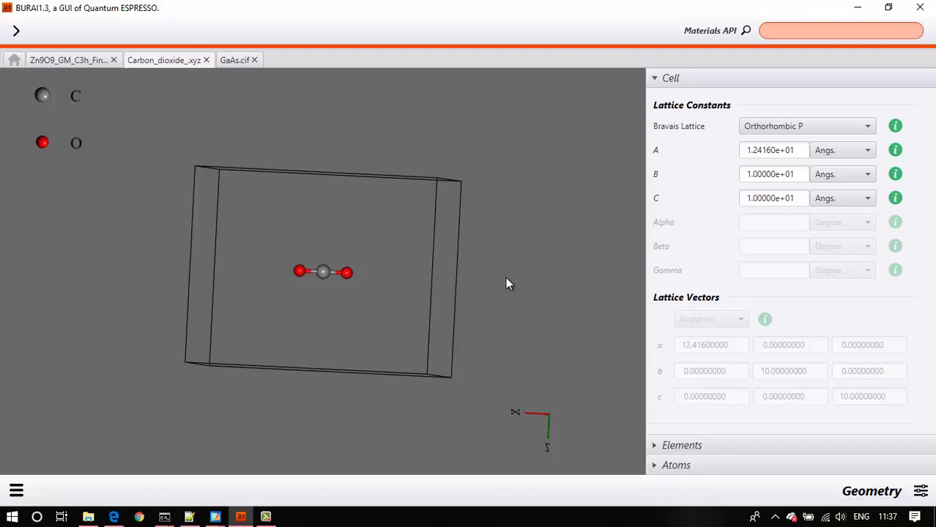
{"action": "left_click_drag", "start_coordinate": [505, 277], "coordinate": [496, 273]}
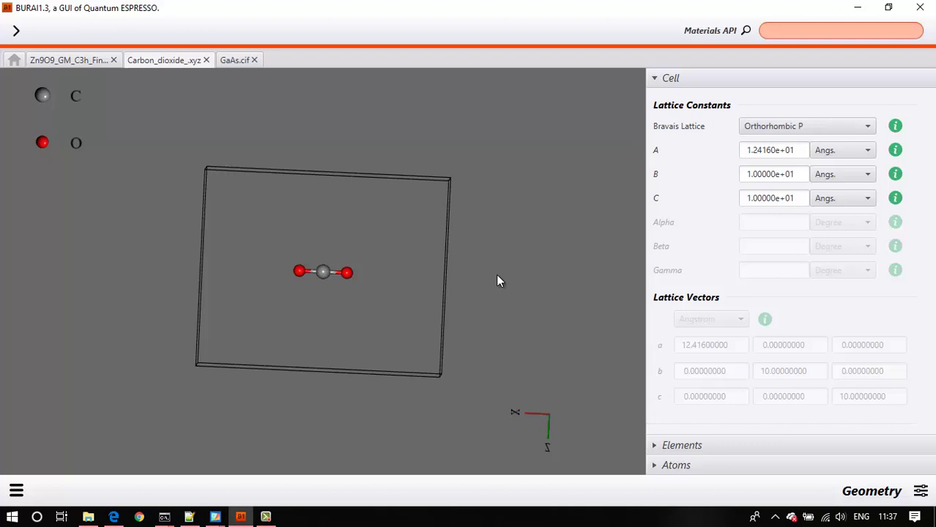
{"action": "mouse_move", "coordinate": [497, 280]}
{"action": "left_mouse_down"}
{"action": "mouse_move", "coordinate": [487, 276]}
{"action": "mouse_move", "coordinate": [501, 273]}
{"action": "mouse_move", "coordinate": [498, 282]}
{"action": "left_mouse_up"}
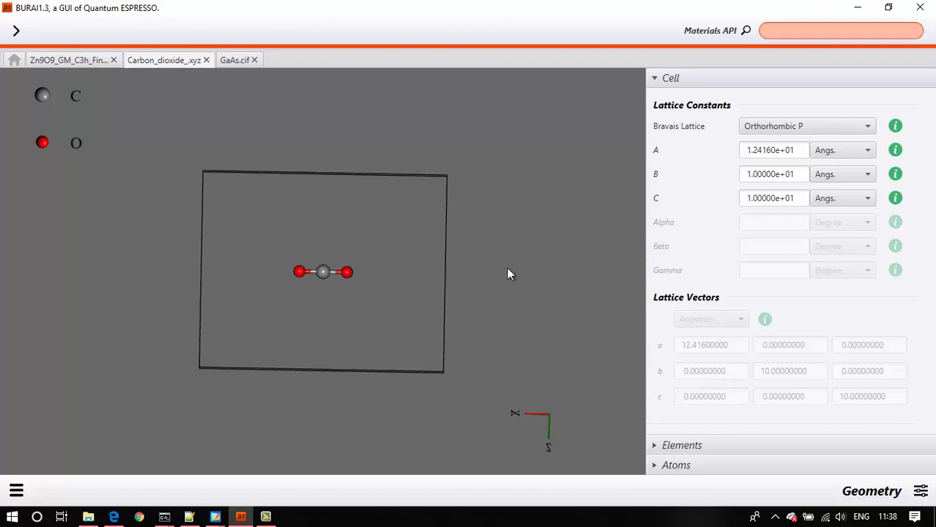
{"action": "left_click_drag", "start_coordinate": [507, 270], "coordinate": [495, 274]}
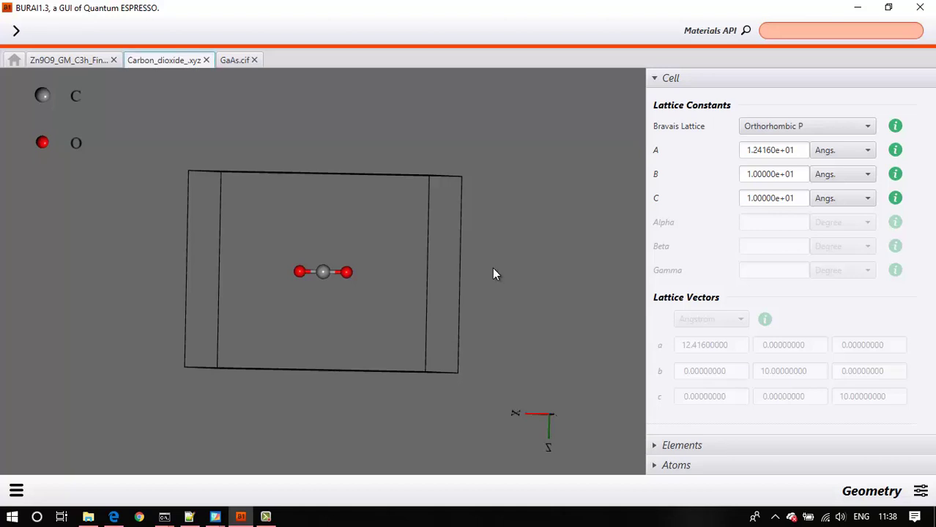
{"action": "left_click_drag", "start_coordinate": [493, 274], "coordinate": [518, 273]}
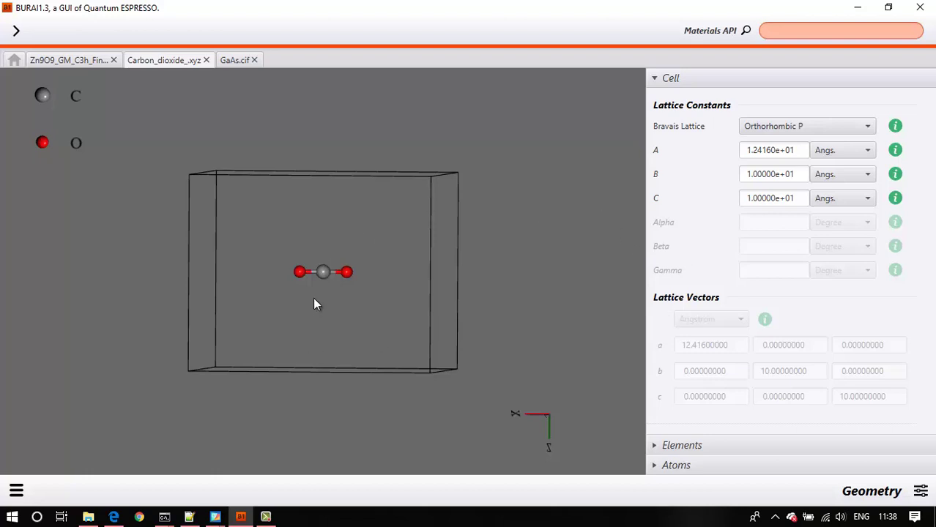
{"action": "left_click_drag", "start_coordinate": [309, 299], "coordinate": [424, 245]}
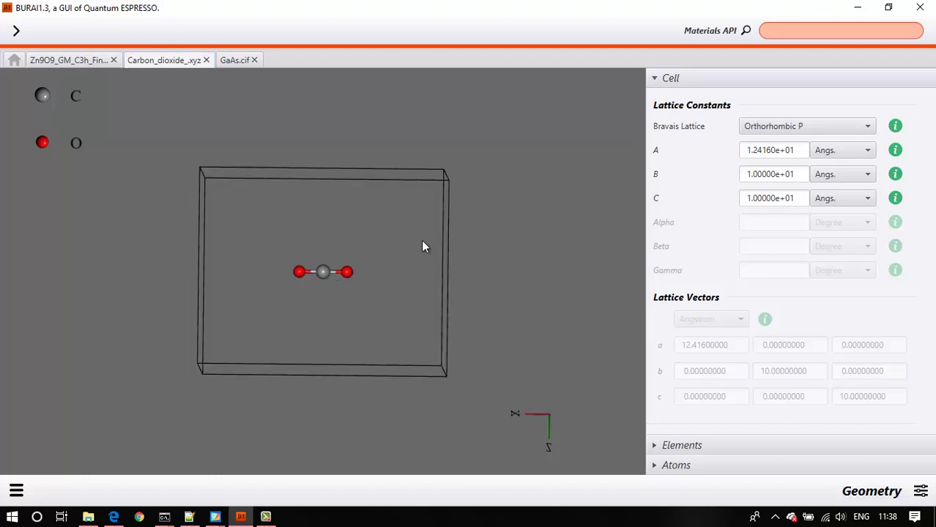
Step: Change the CO2 cell to Cubic P (sc) with lattice constant A of 5 Å
{"action": "left_click", "coordinate": [757, 128]}
{"action": "left_click", "coordinate": [767, 159]}
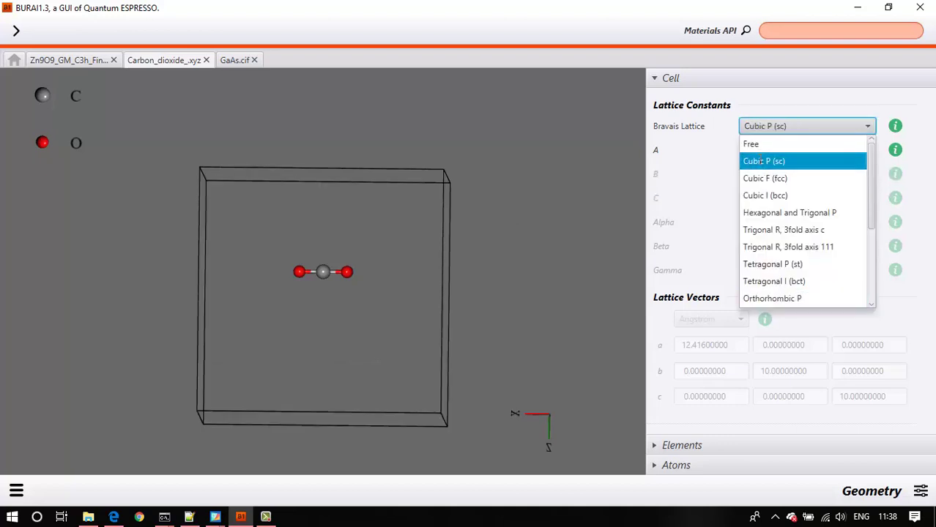
{"action": "left_click", "coordinate": [795, 151]}
{"action": "left_click_drag", "start_coordinate": [795, 151], "coordinate": [742, 152]}
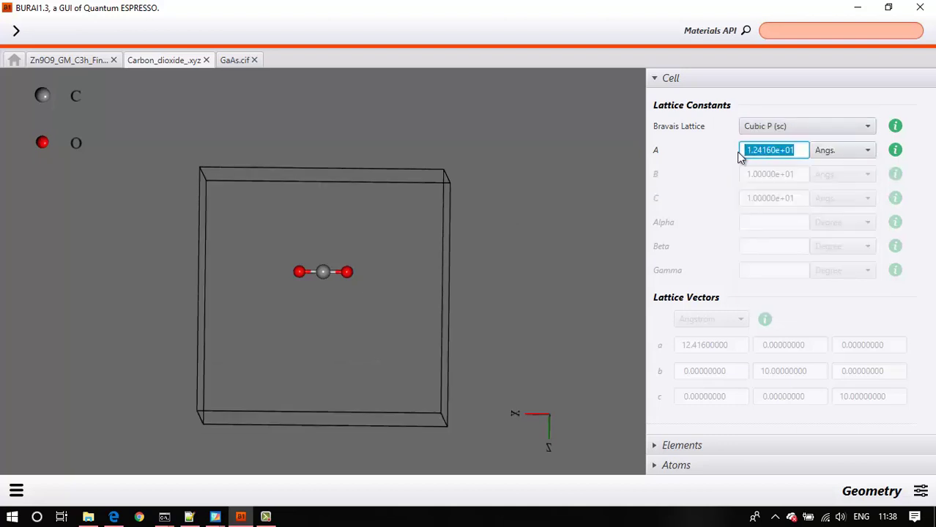
{"action": "type", "text": "5"}
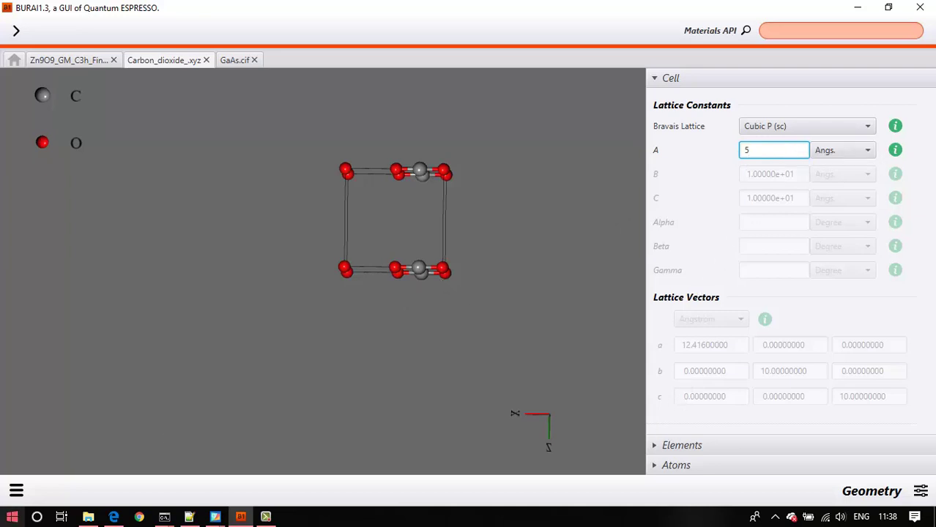
{"action": "left_click", "coordinate": [13, 493]}
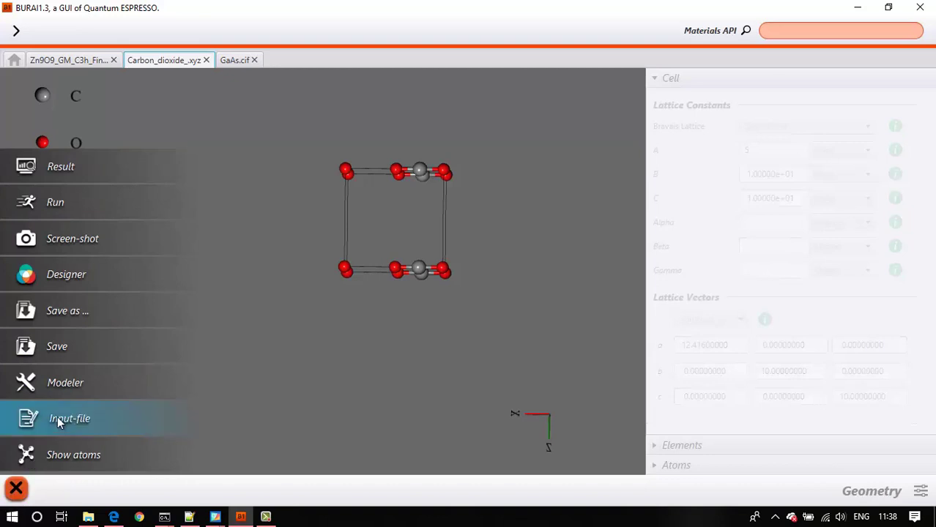
Step: In the modeler, translate the cell along b and a to centre the CO2 molecule
{"action": "left_click", "coordinate": [59, 384]}
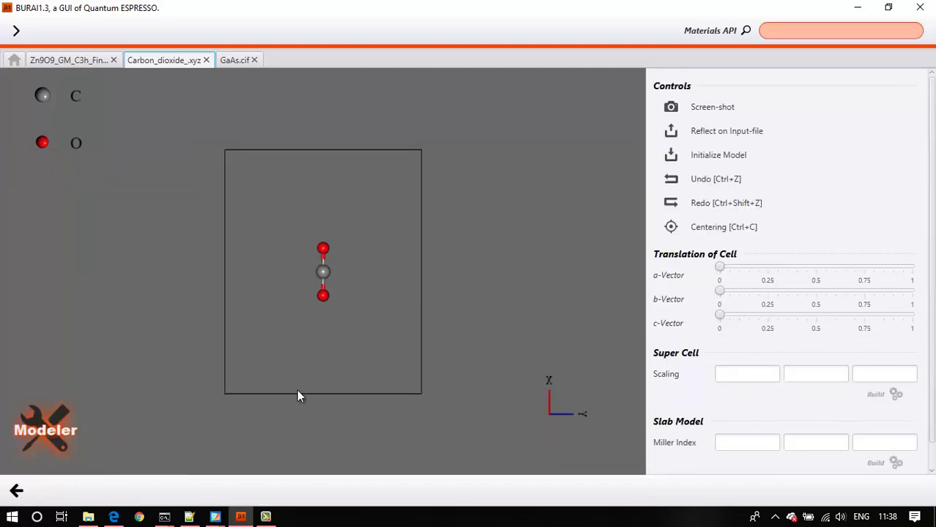
{"action": "left_click", "coordinate": [671, 158]}
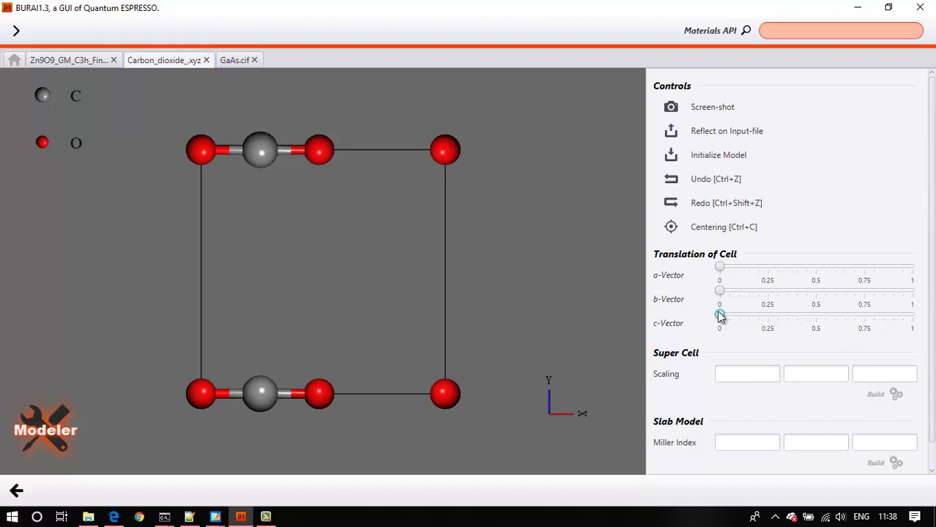
{"action": "left_click_drag", "start_coordinate": [734, 293], "coordinate": [789, 291]}
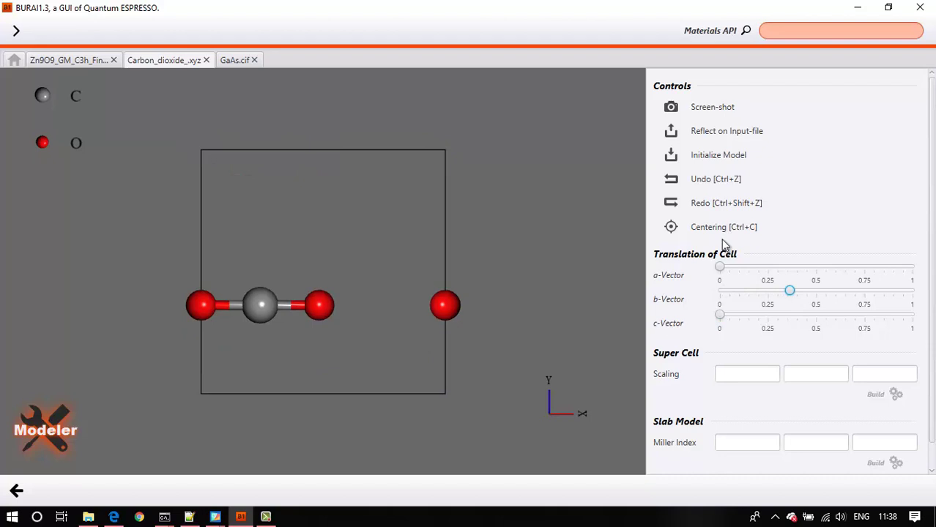
{"action": "left_click_drag", "start_coordinate": [720, 267], "coordinate": [817, 293]}
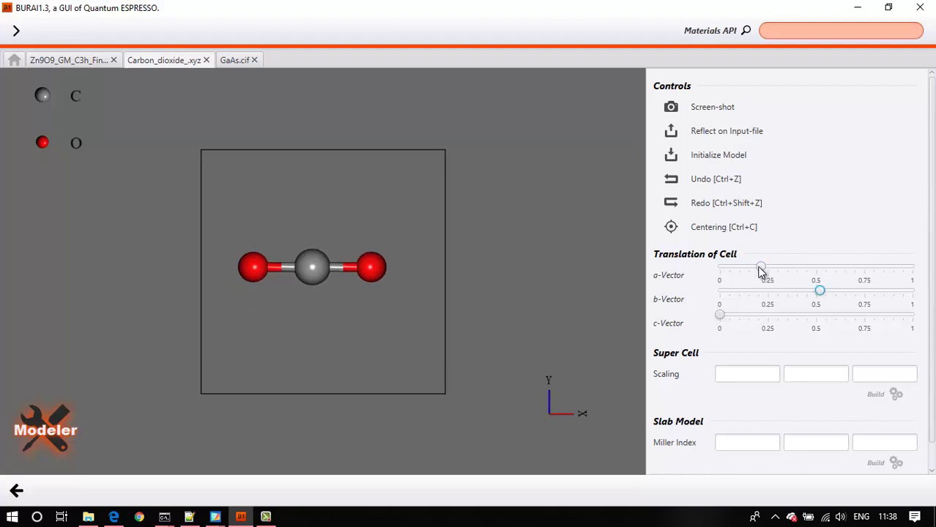
{"action": "left_click_drag", "start_coordinate": [761, 268], "coordinate": [777, 268]}
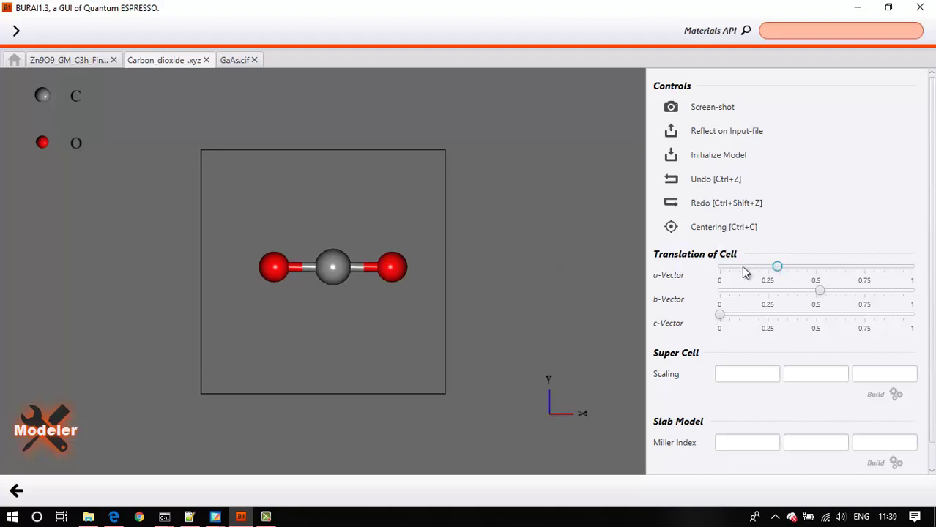
{"action": "left_click_drag", "start_coordinate": [776, 271], "coordinate": [773, 268]}
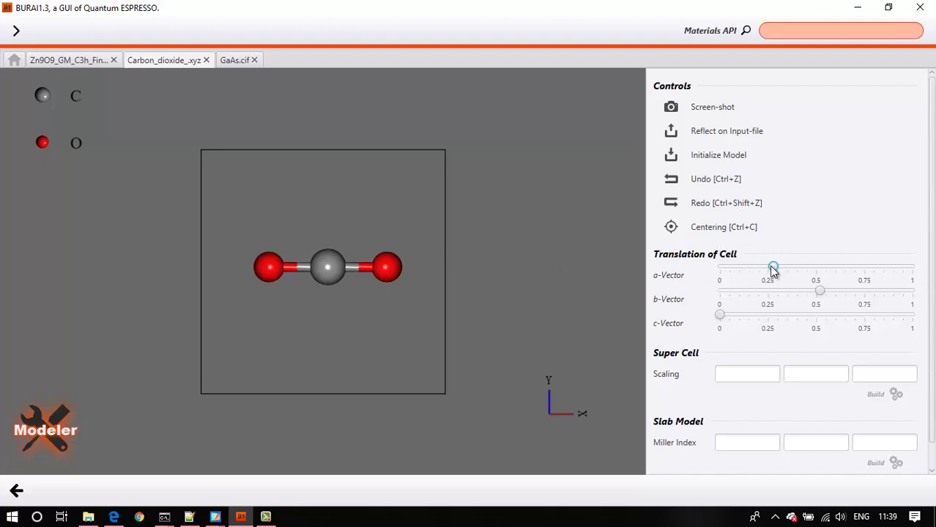
Step: Write the shifted model into the input file, accept auto-corrections, and view the cell in 3D
{"action": "left_click", "coordinate": [18, 494]}
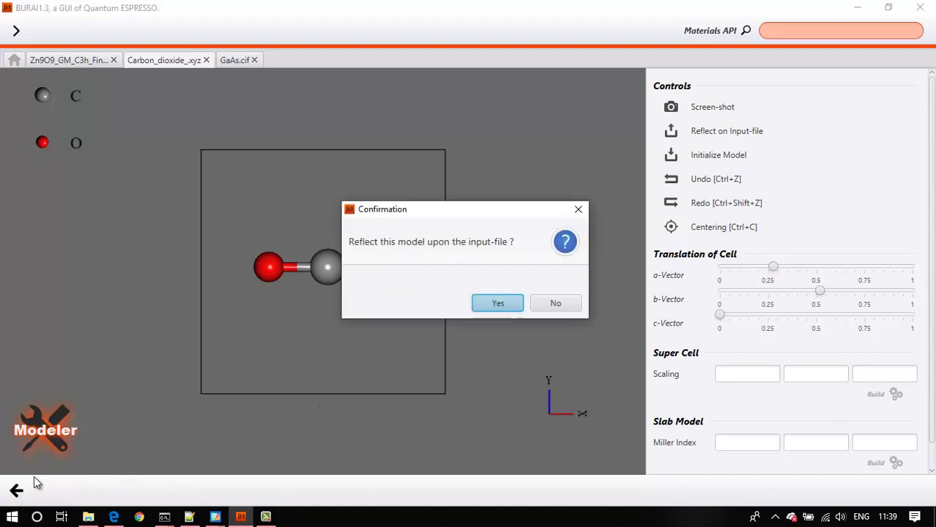
{"action": "left_click", "coordinate": [495, 305]}
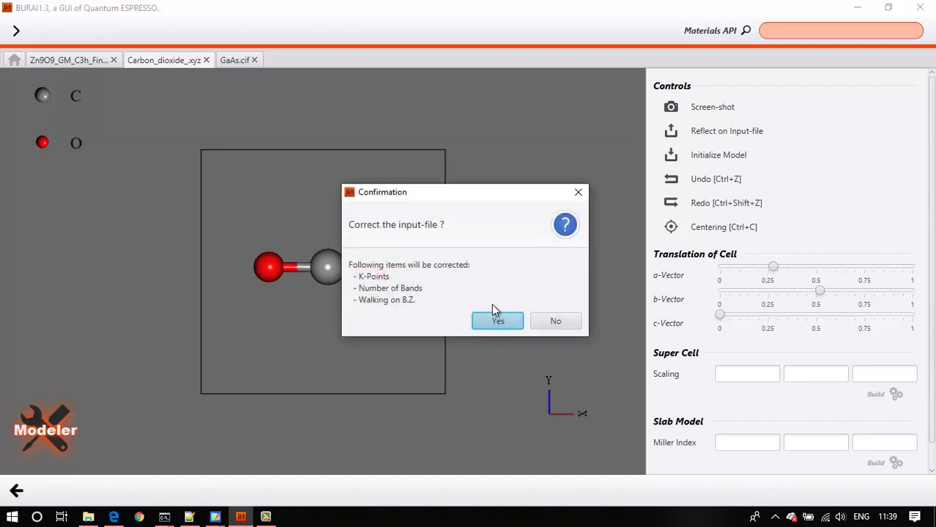
{"action": "left_click", "coordinate": [495, 321]}
{"action": "left_click_drag", "start_coordinate": [487, 330], "coordinate": [198, 408]}
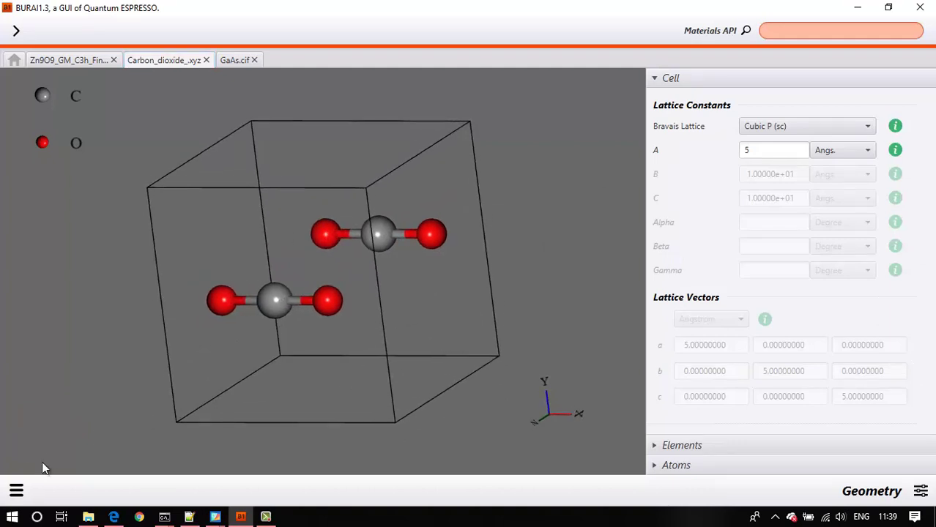
{"action": "left_click", "coordinate": [16, 491]}
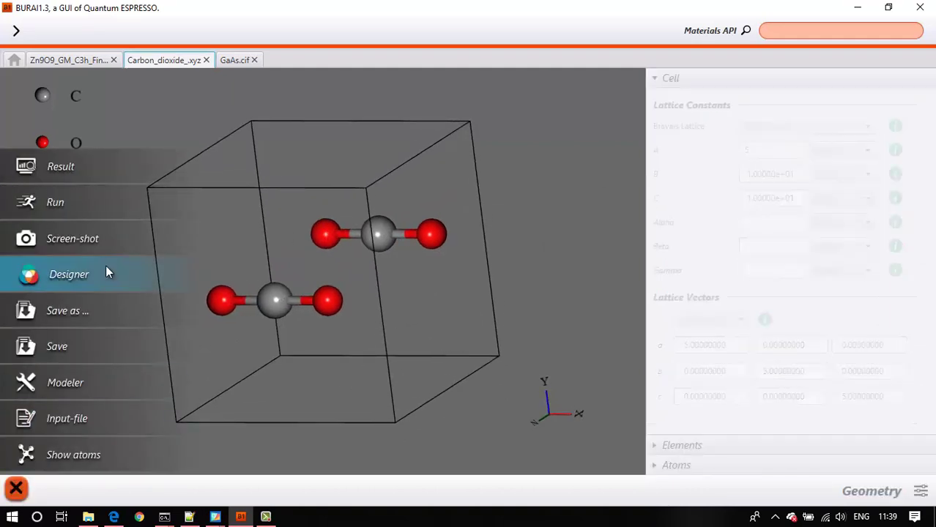
{"action": "left_click", "coordinate": [18, 489]}
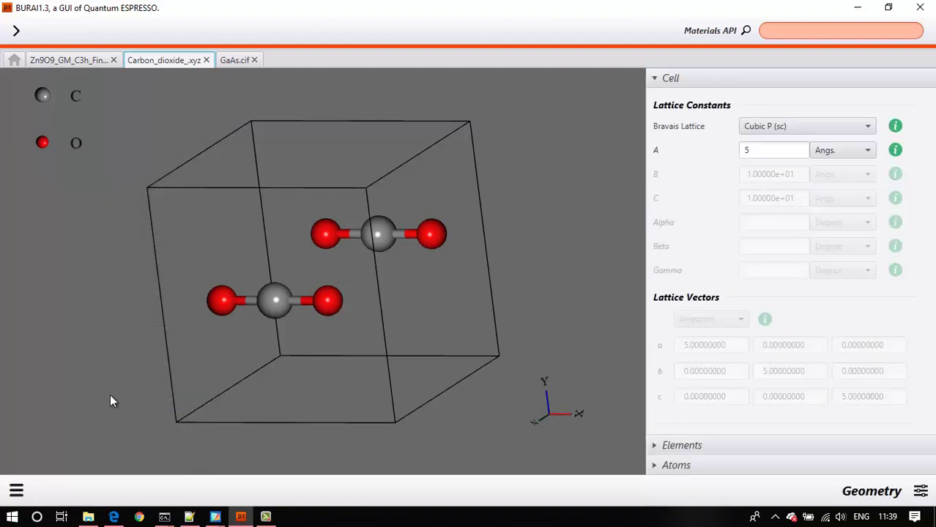
{"action": "left_click_drag", "start_coordinate": [211, 322], "coordinate": [362, 321]}
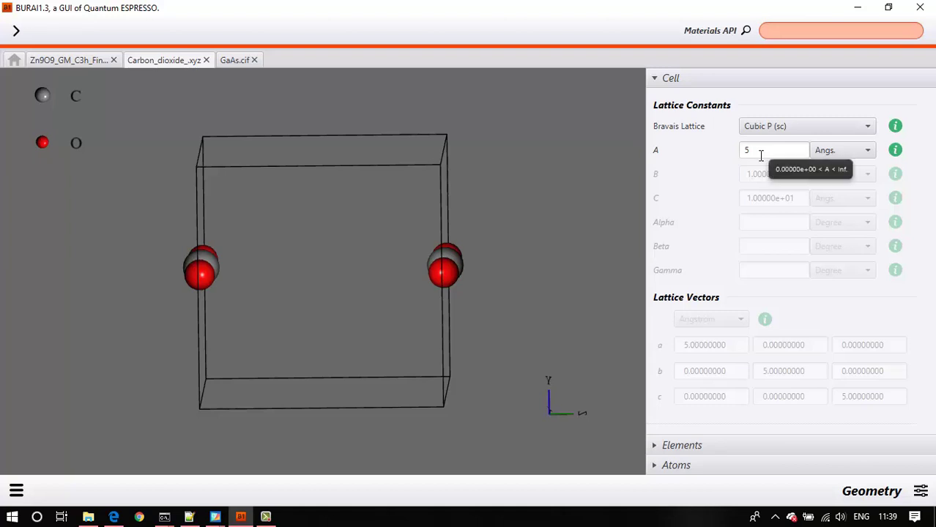
{"action": "left_click", "coordinate": [549, 297]}
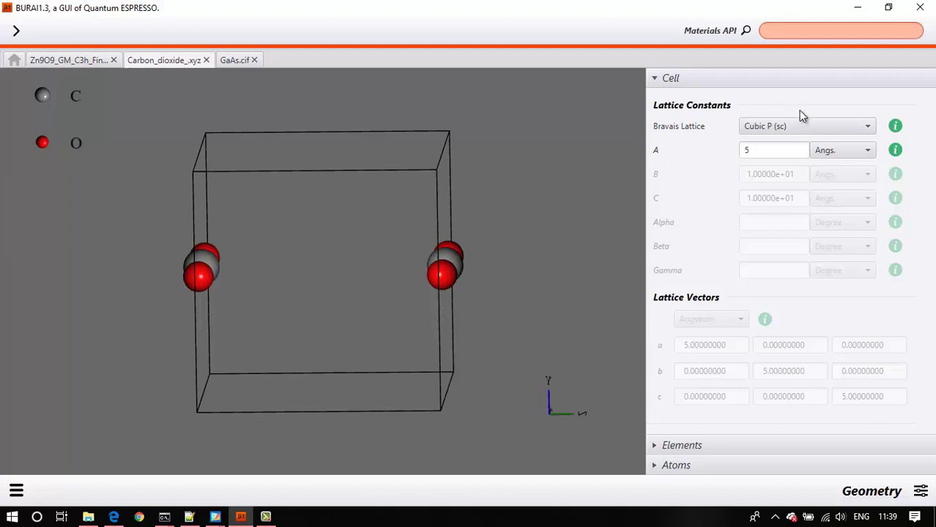
Step: Change lattice constant A from 5 to 15 Å and inspect the enlarged cell
{"action": "left_click", "coordinate": [770, 148]}
{"action": "left_click", "coordinate": [744, 149]}
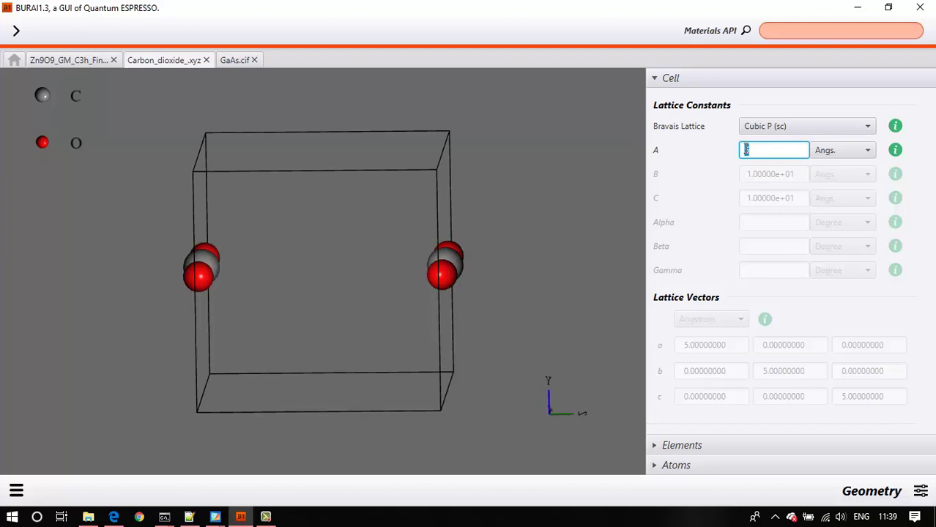
{"action": "type", "text": "15"}
{"action": "left_click_drag", "start_coordinate": [382, 318], "coordinate": [364, 311]}
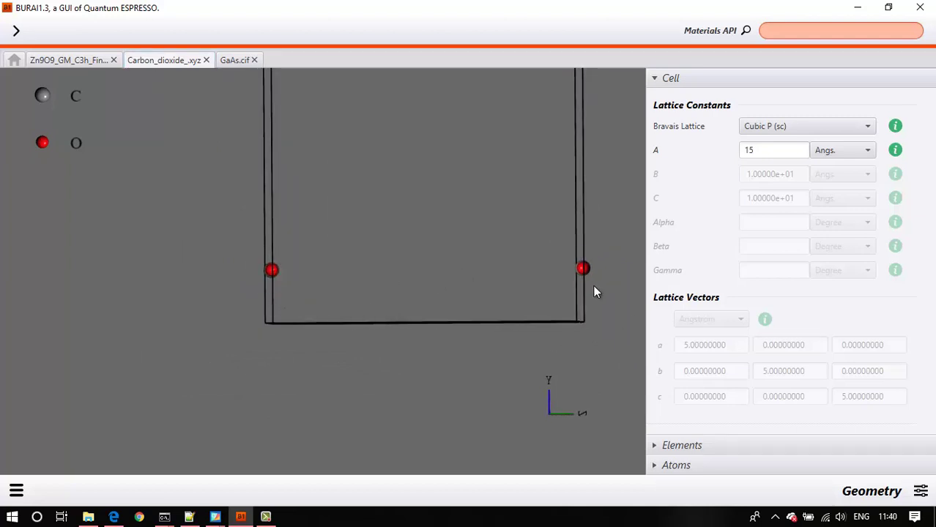
{"action": "scroll", "coordinate": [595, 292], "scroll_direction": "down", "scroll_amount": 3}
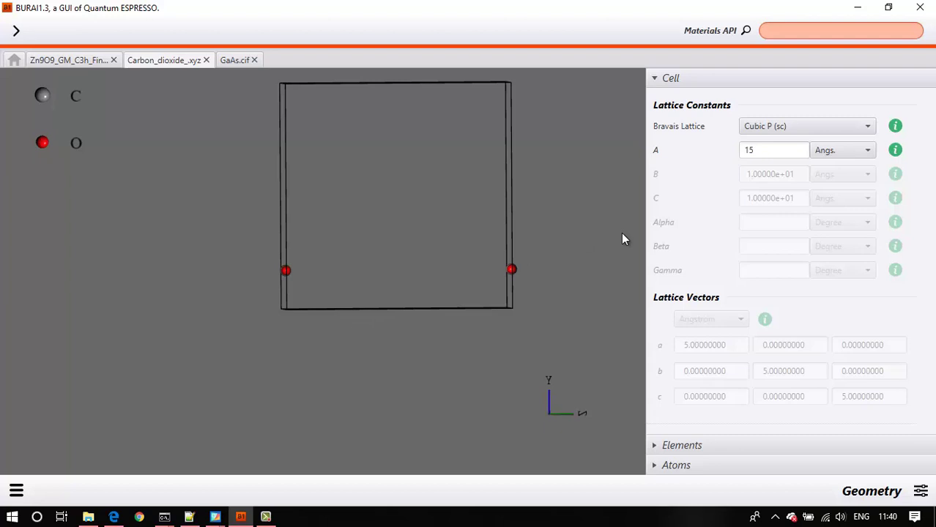
{"action": "left_click", "coordinate": [781, 152]}
{"action": "mouse_move", "coordinate": [611, 211]}
{"action": "left_mouse_down"}
{"action": "mouse_move", "coordinate": [604, 220]}
{"action": "mouse_move", "coordinate": [615, 219]}
{"action": "left_mouse_up"}
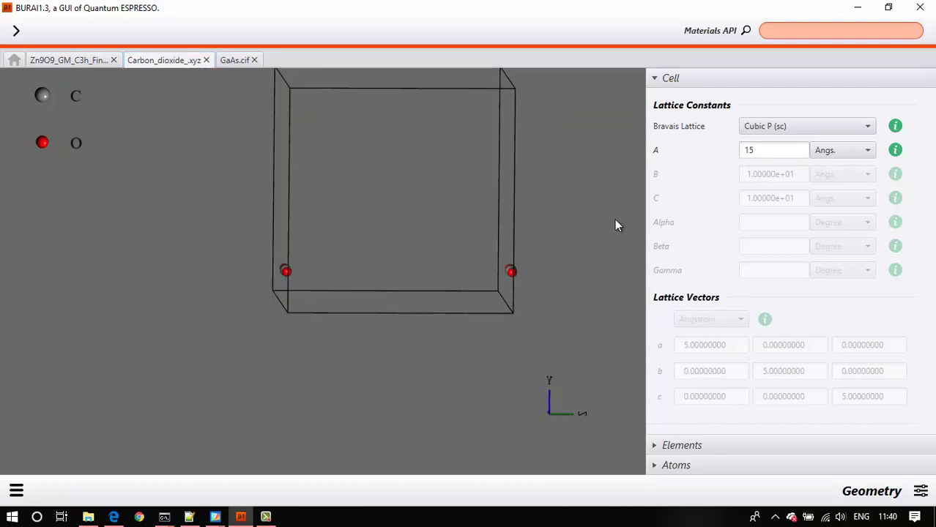
{"action": "mouse_move", "coordinate": [612, 220]}
{"action": "left_mouse_down"}
{"action": "mouse_move", "coordinate": [598, 234]}
{"action": "mouse_move", "coordinate": [600, 212]}
{"action": "mouse_move", "coordinate": [613, 214]}
{"action": "left_mouse_up"}
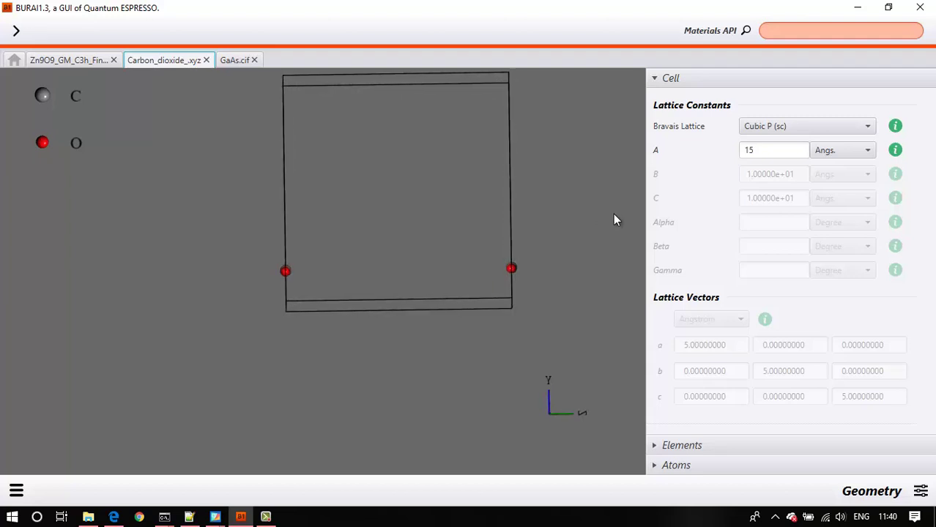
{"action": "left_click_drag", "start_coordinate": [766, 155], "coordinate": [740, 152]}
Step: Try 12, 10 and 15 Å as the lattice constant A
{"action": "type", "text": "12"}
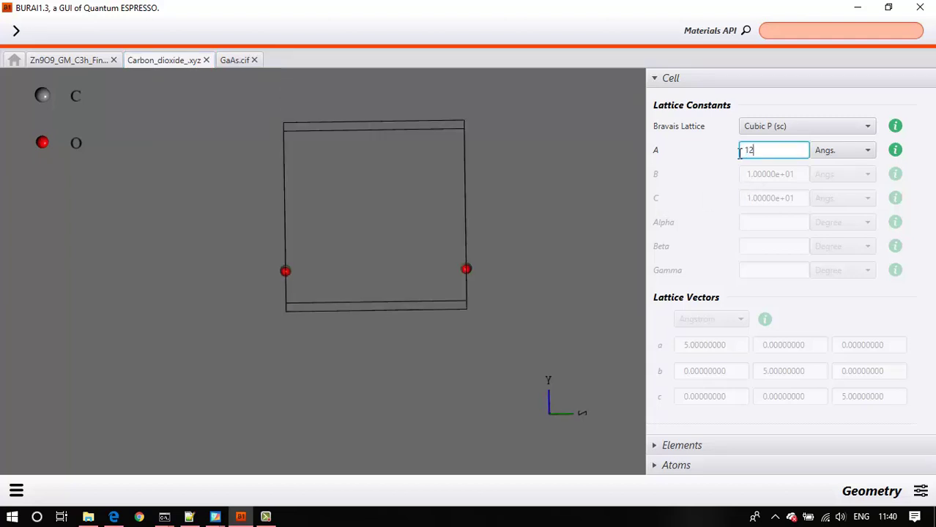
{"action": "key", "text": "BackSpace"}
{"action": "key", "text": "BackSpace"}
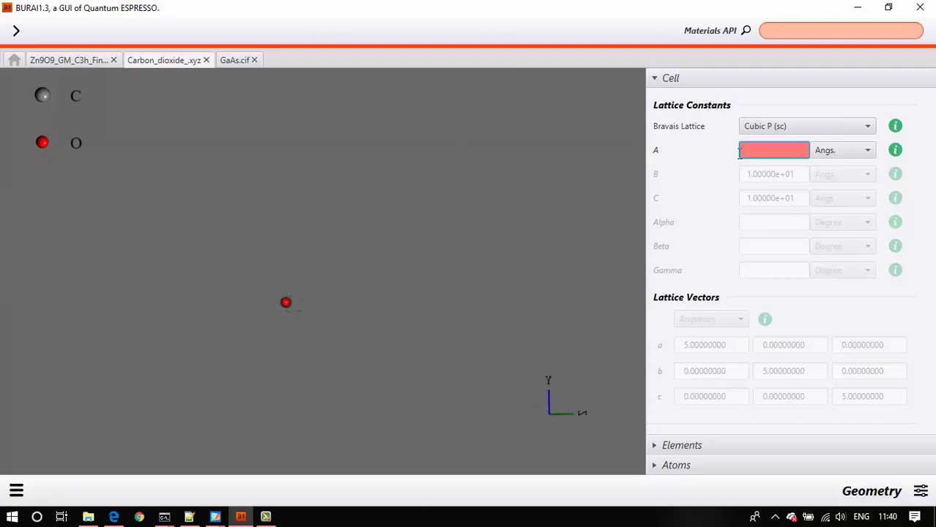
{"action": "type", "text": "10"}
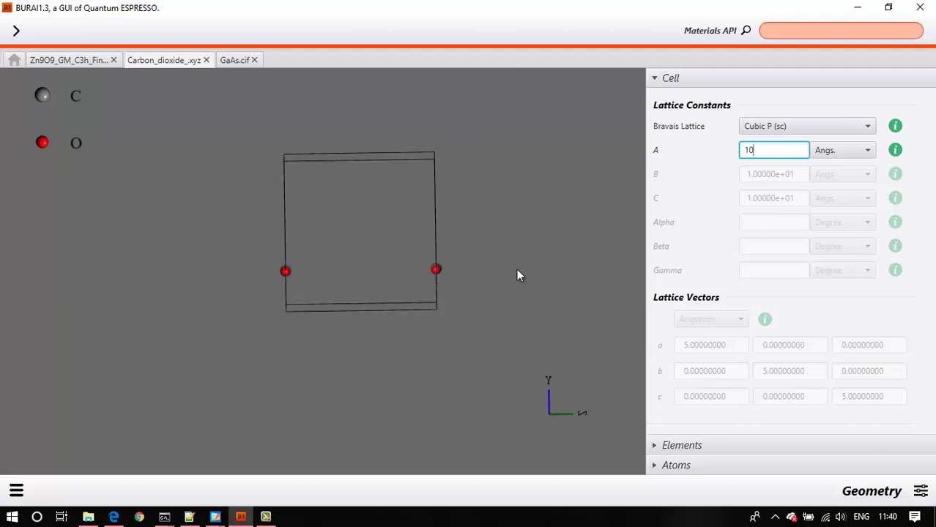
{"action": "left_click_drag", "start_coordinate": [516, 269], "coordinate": [503, 288]}
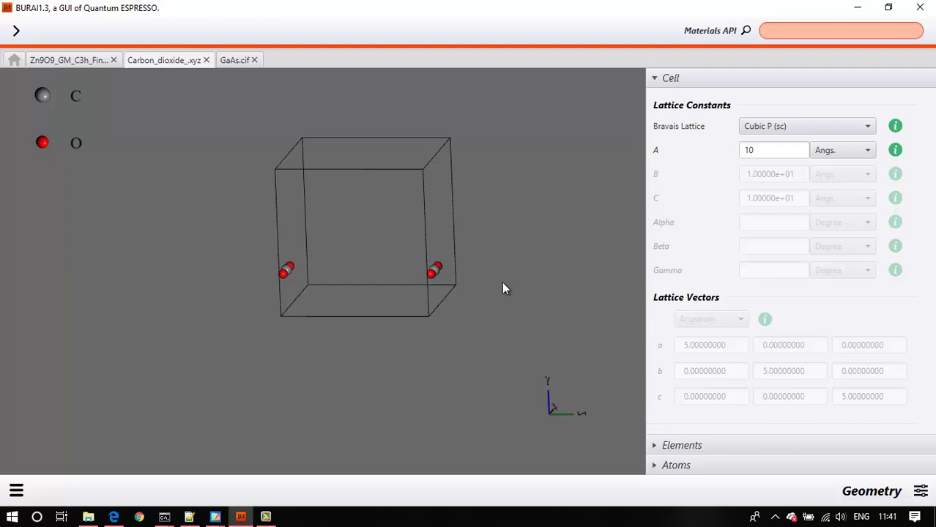
{"action": "left_click_drag", "start_coordinate": [755, 150], "coordinate": [741, 149]}
{"action": "type", "text": "15"}
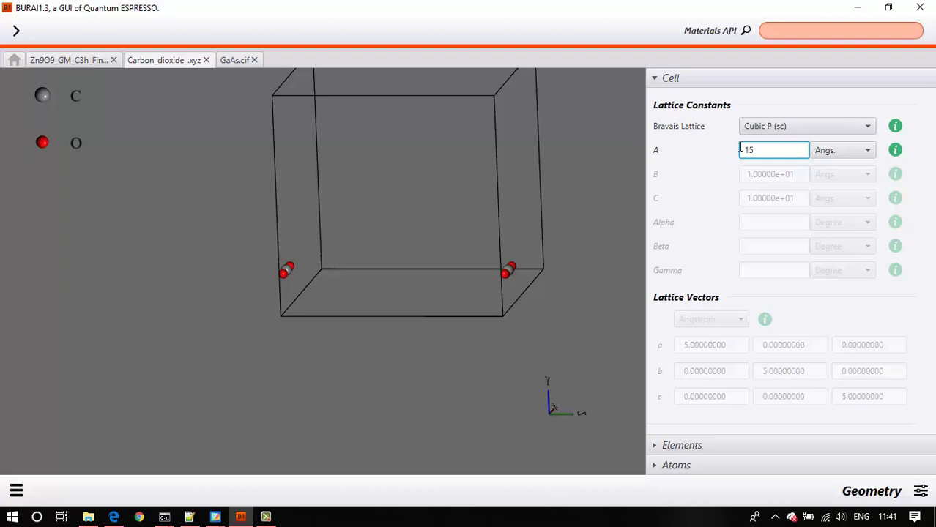
Step: Cycle A through 5, 10 and 15 Å, finally entering 20 Å
{"action": "left_click_drag", "start_coordinate": [769, 150], "coordinate": [741, 150]}
{"action": "type", "text": "5"}
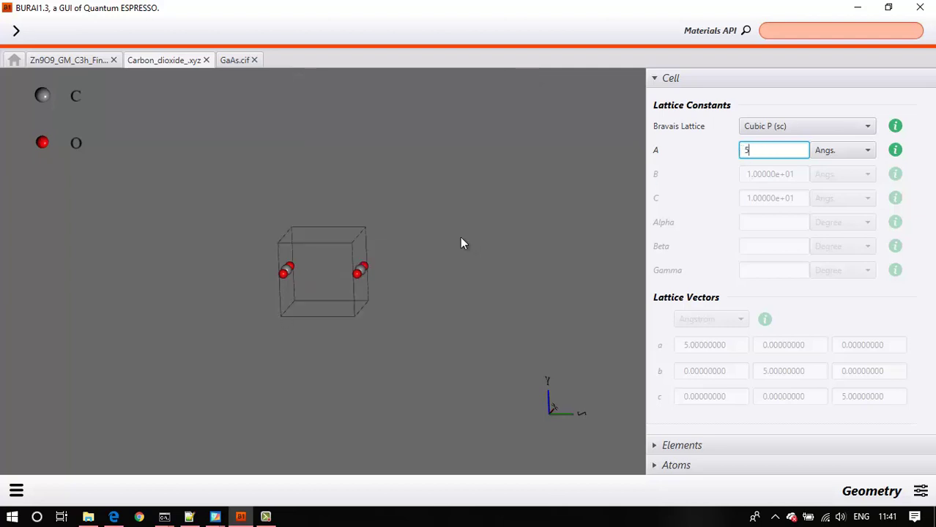
{"action": "key", "text": "BackSpace"}
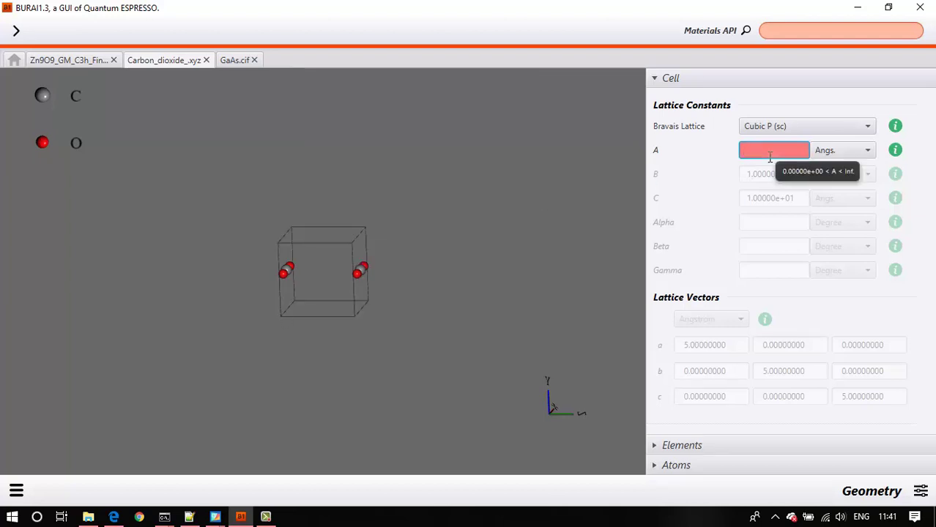
{"action": "type", "text": "10"}
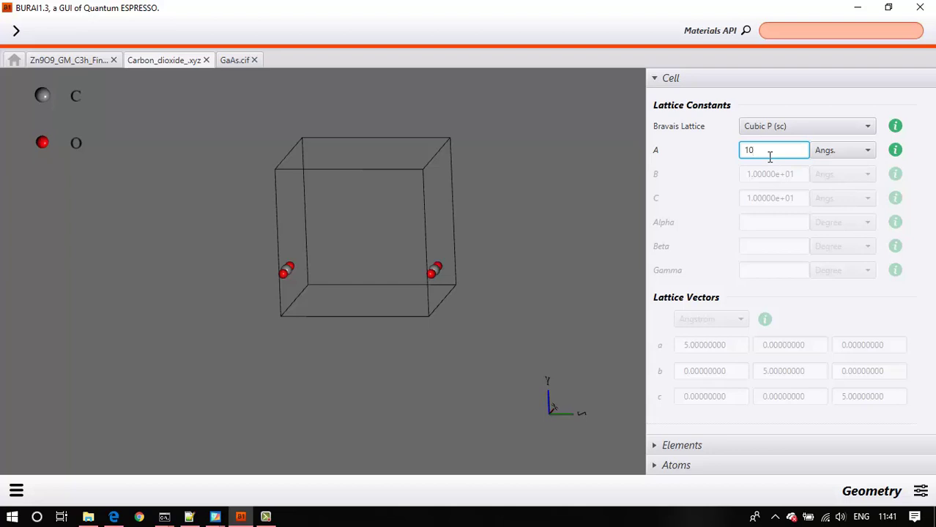
{"action": "left_click_drag", "start_coordinate": [752, 154], "coordinate": [744, 152]}
{"action": "type", "text": "15"}
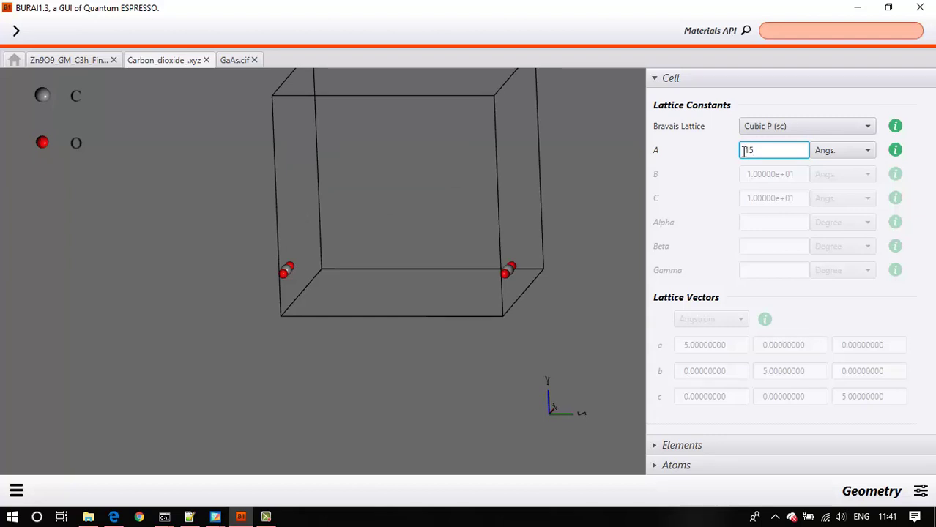
{"action": "key", "text": "BackSpace"}
{"action": "key", "text": "BackSpace"}
{"action": "type", "text": "20"}
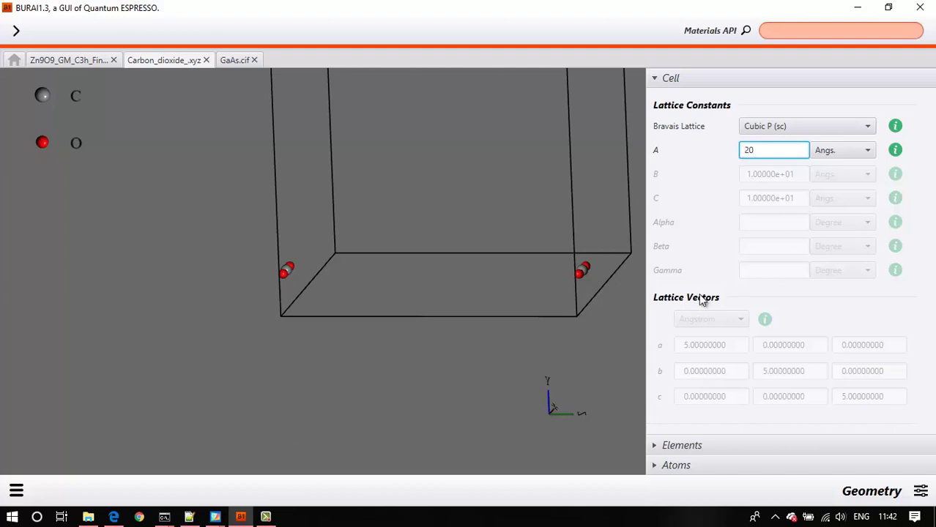
Step: Bring up the SCF Standard Setting panel and review the wavefunction cutoff
{"action": "left_click", "coordinate": [920, 487]}
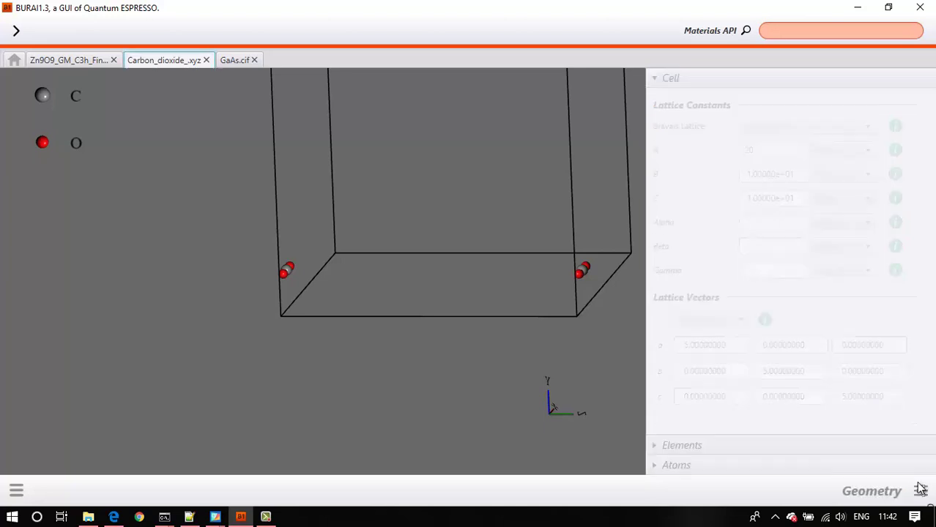
{"action": "left_click", "coordinate": [870, 323]}
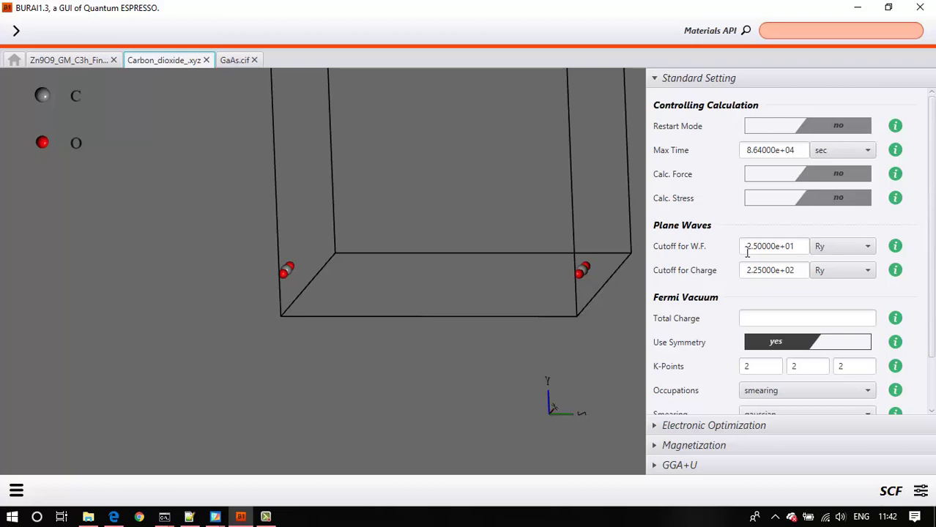
{"action": "left_click_drag", "start_coordinate": [791, 247], "coordinate": [741, 251]}
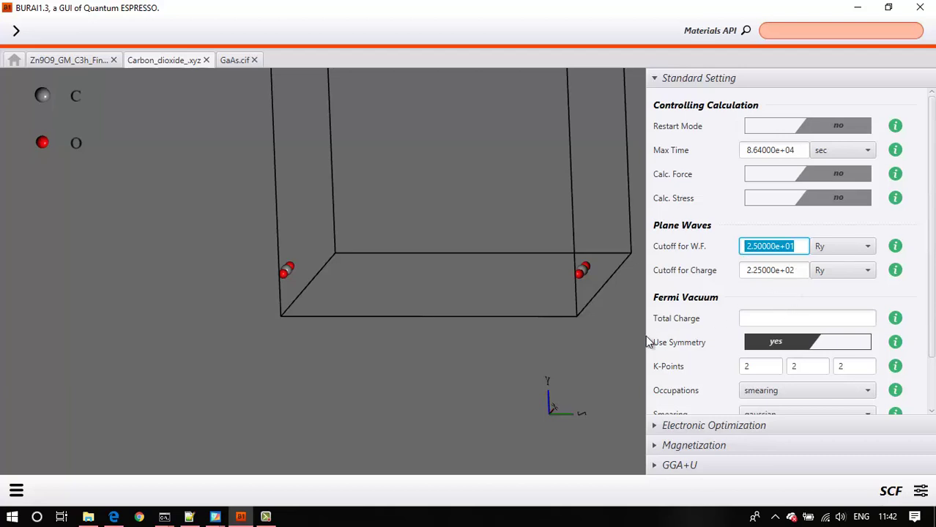
{"action": "scroll", "coordinate": [699, 355], "scroll_direction": "down", "scroll_amount": 1}
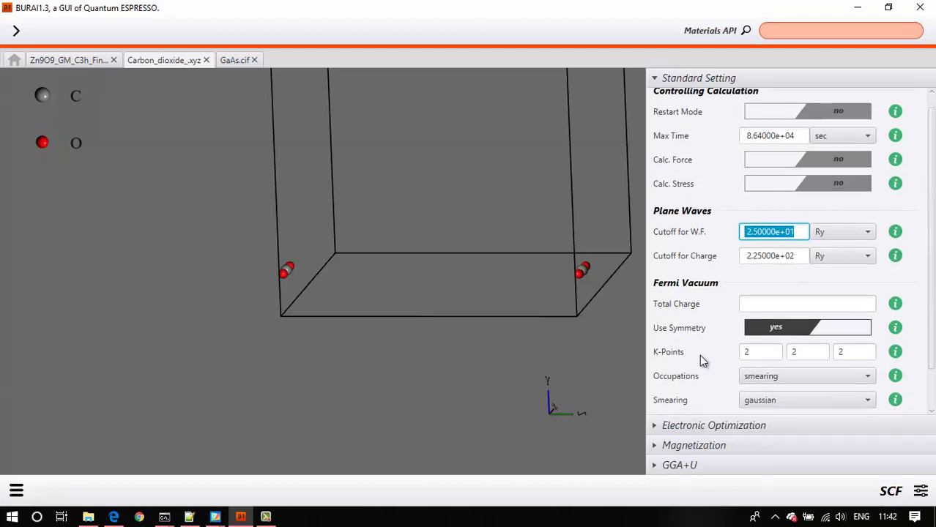
{"action": "scroll", "coordinate": [699, 354], "scroll_direction": "down", "scroll_amount": 1}
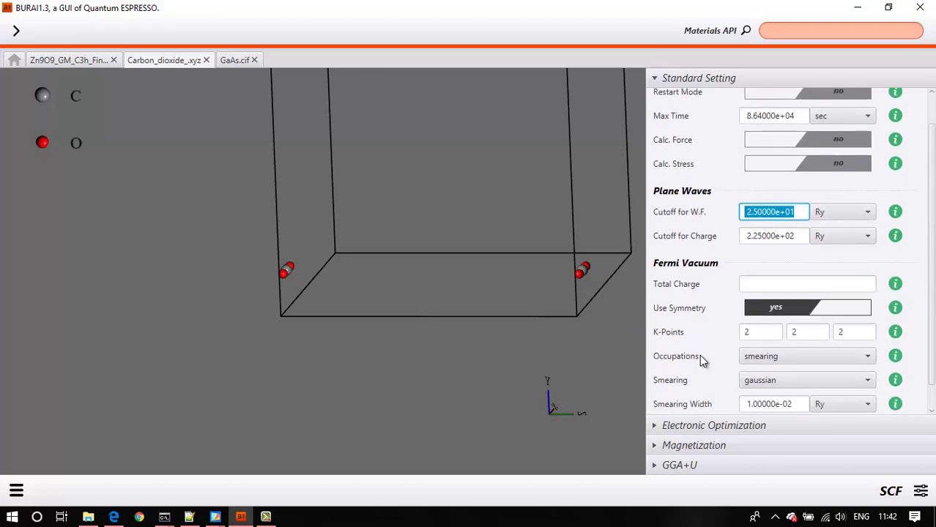
Step: Set the SCF k-point grid to 1 × 1 × 1 and inspect the CO2 cell
{"action": "left_click", "coordinate": [774, 335]}
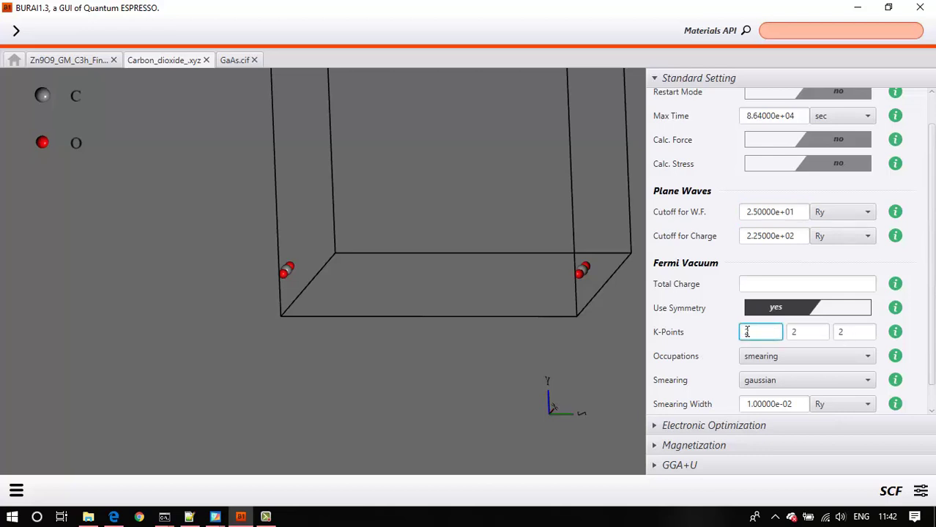
{"action": "double_click", "coordinate": [743, 331]}
{"action": "type", "text": "1"}
{"action": "key", "text": "Tab"}
{"action": "type", "text": "1"}
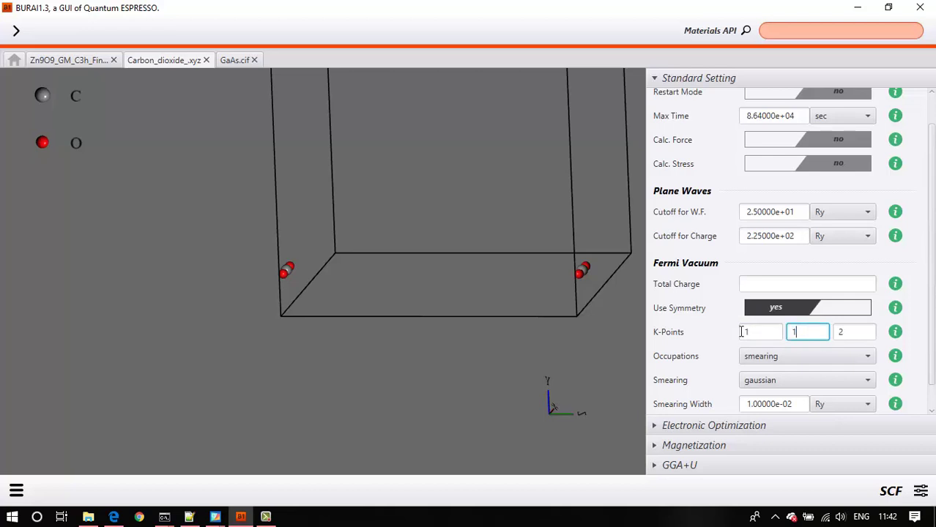
{"action": "key", "text": "Tab"}
{"action": "type", "text": "1"}
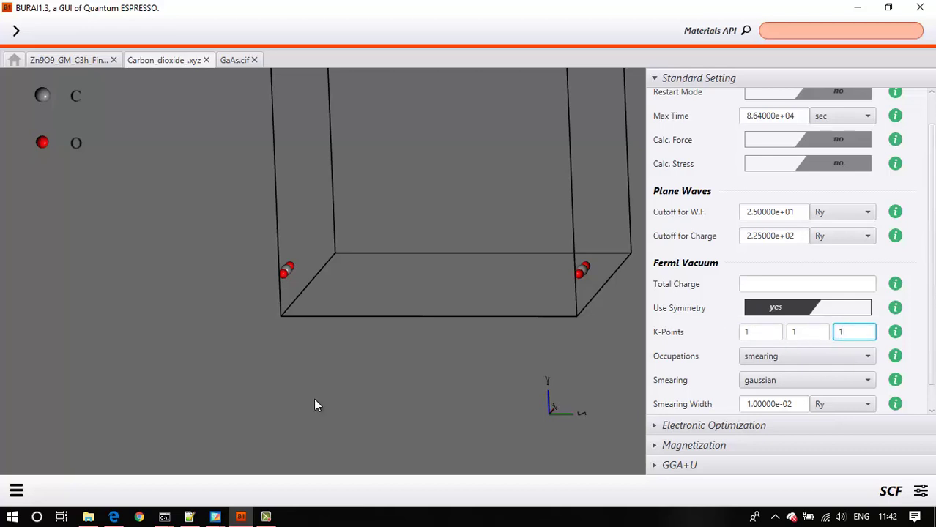
{"action": "left_click_drag", "start_coordinate": [315, 405], "coordinate": [337, 389]}
{"action": "scroll", "coordinate": [337, 390], "scroll_direction": "down", "scroll_amount": 2}
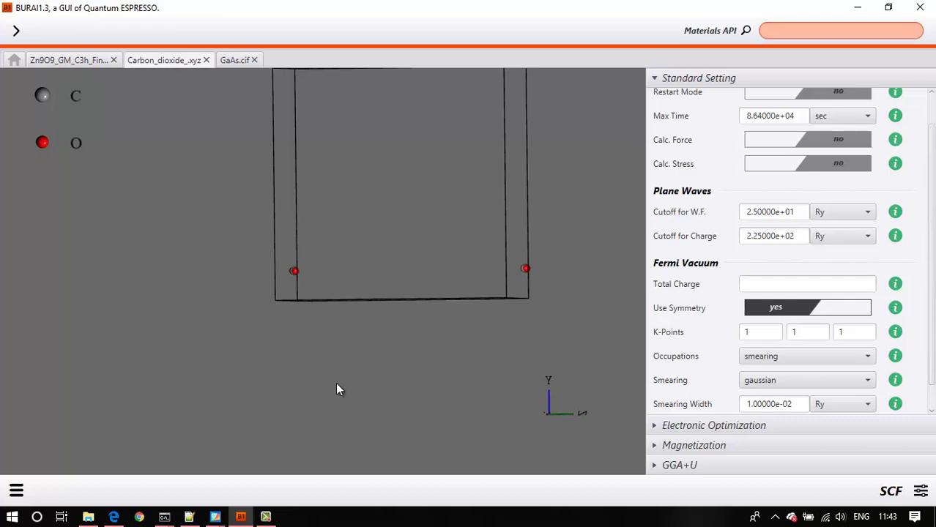
{"action": "scroll", "coordinate": [337, 389], "scroll_direction": "down", "scroll_amount": 2}
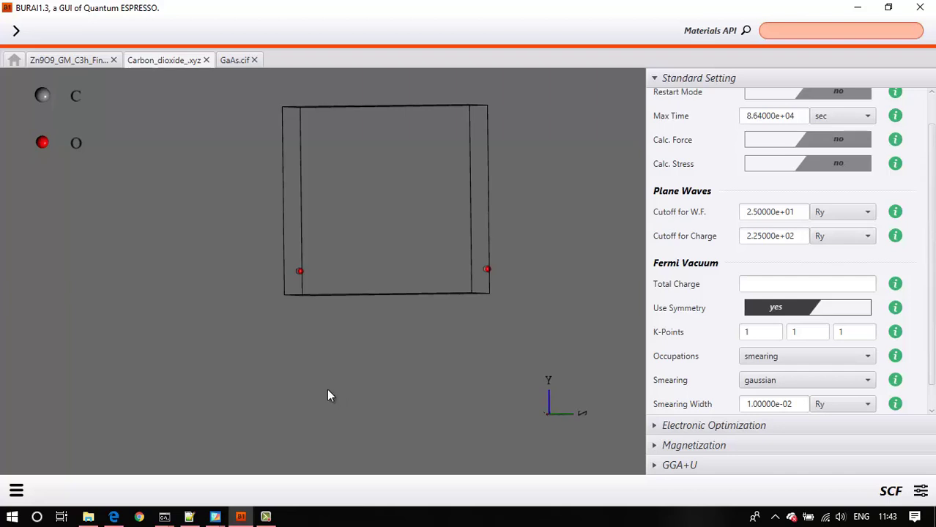
{"action": "left_click", "coordinate": [19, 492]}
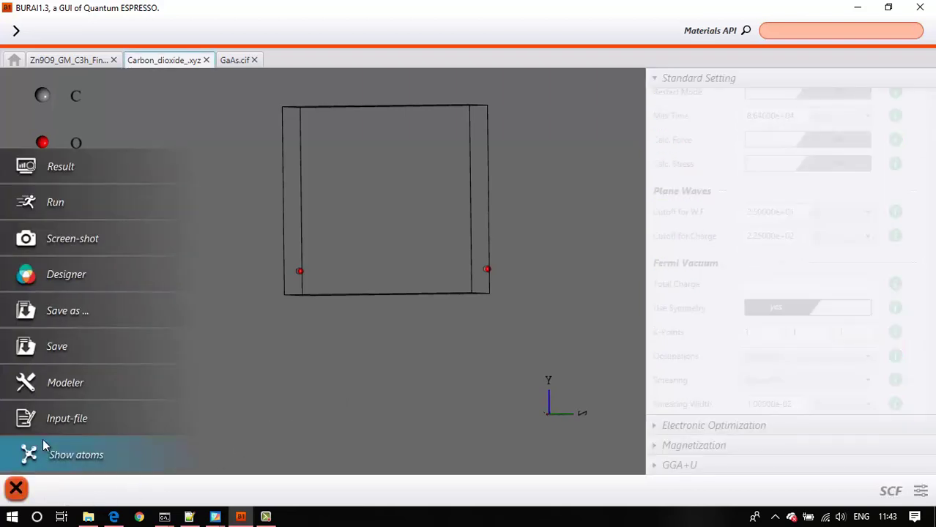
{"action": "left_click", "coordinate": [66, 406]}
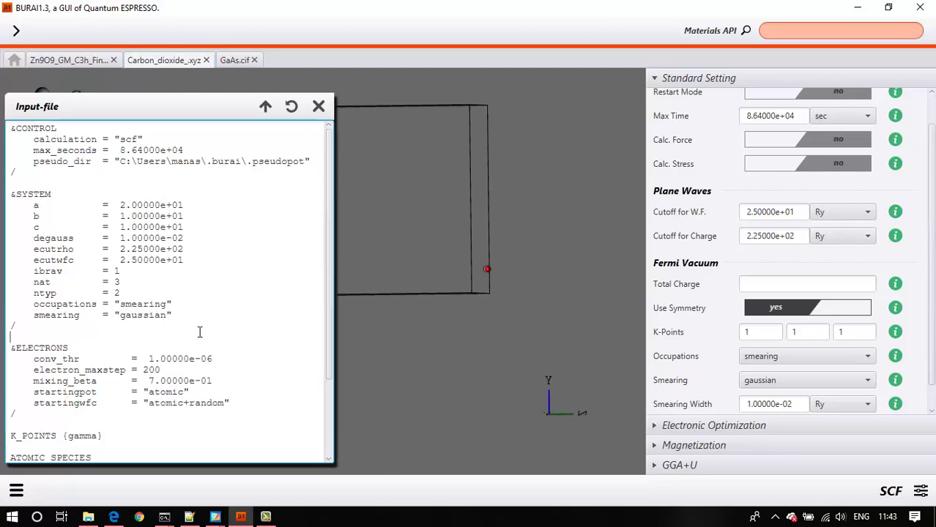
{"action": "scroll", "coordinate": [195, 332], "scroll_direction": "down", "scroll_amount": 2}
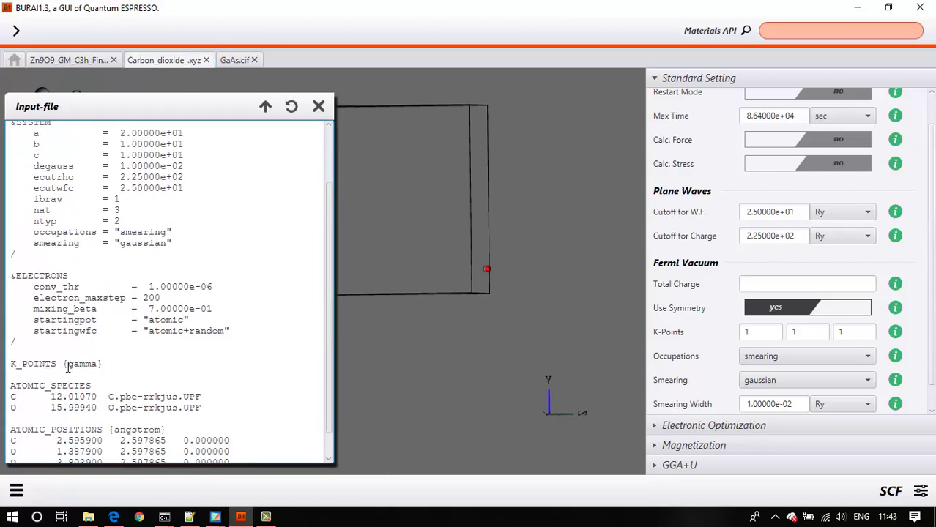
{"action": "mouse_move", "coordinate": [68, 364]}
{"action": "left_mouse_down"}
{"action": "mouse_move", "coordinate": [98, 365]}
{"action": "mouse_move", "coordinate": [71, 368]}
{"action": "left_mouse_up"}
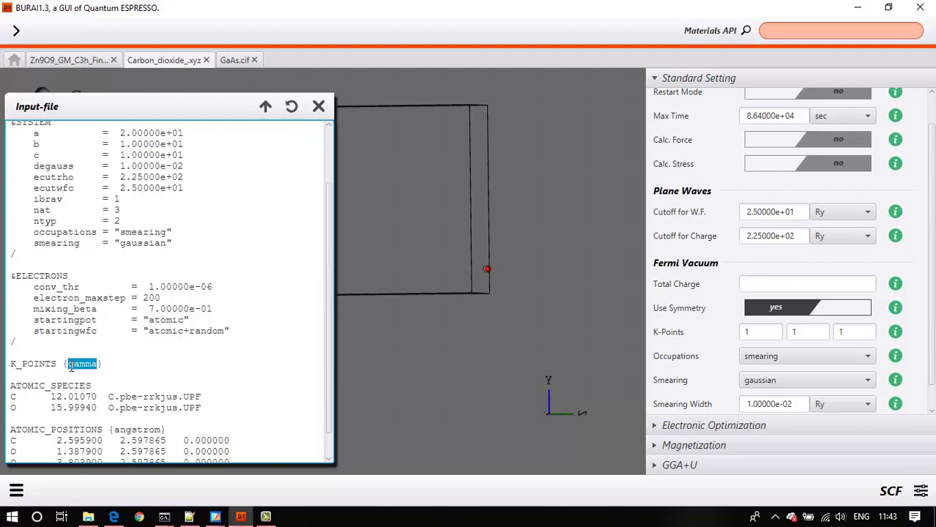
{"action": "left_click", "coordinate": [71, 367]}
{"action": "scroll", "coordinate": [71, 367], "scroll_direction": "down", "scroll_amount": 1}
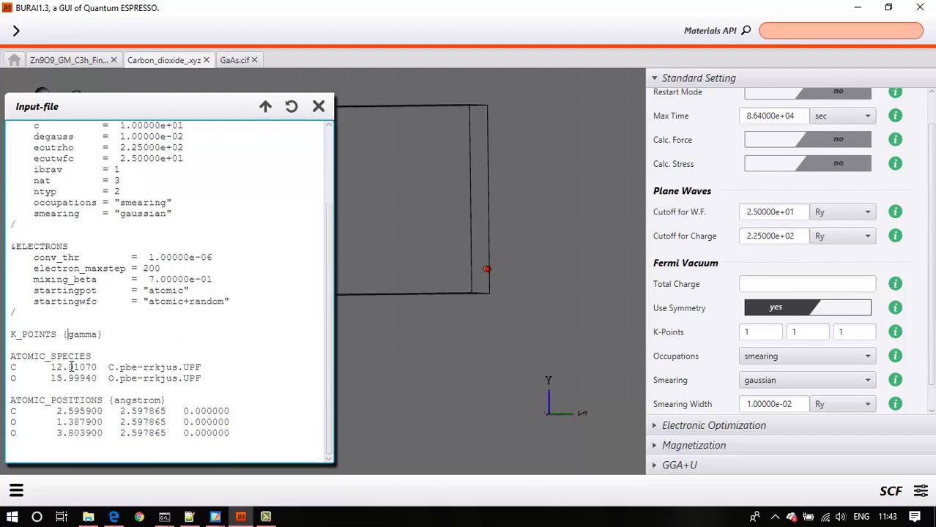
{"action": "scroll", "coordinate": [71, 368], "scroll_direction": "up", "scroll_amount": 3}
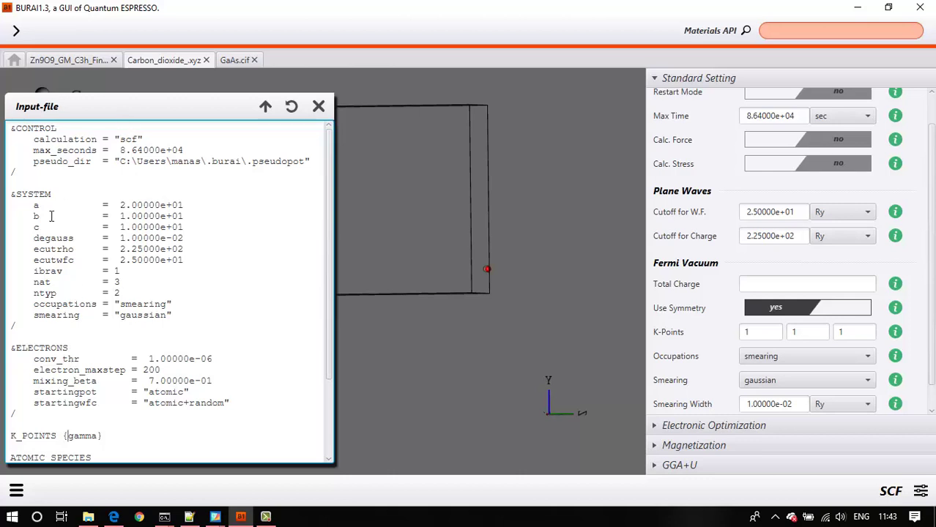
{"action": "left_click_drag", "start_coordinate": [36, 205], "coordinate": [185, 230]}
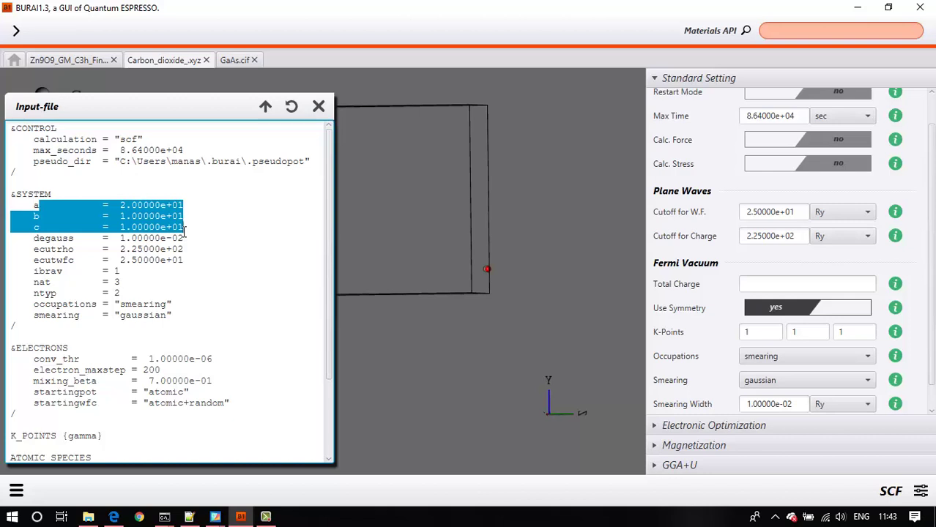
{"action": "scroll", "coordinate": [185, 231], "scroll_direction": "down", "scroll_amount": 1}
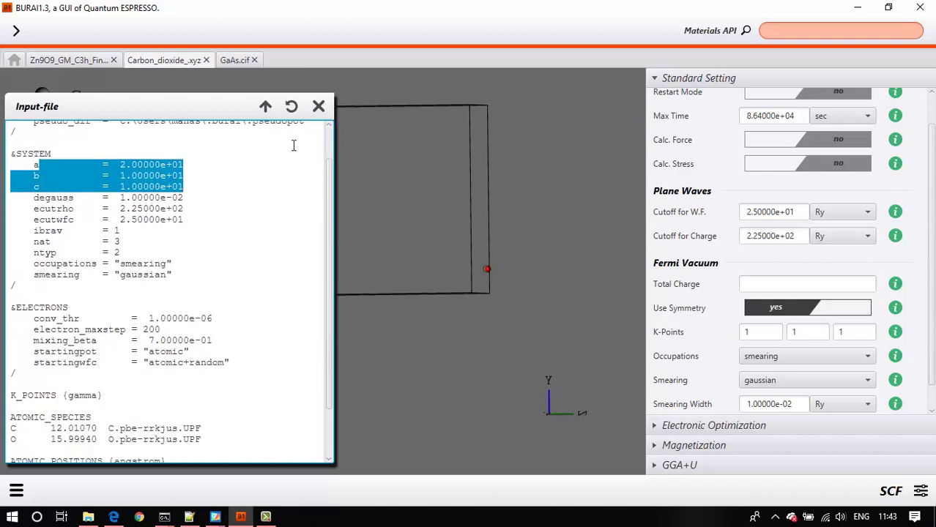
{"action": "left_click", "coordinate": [318, 107]}
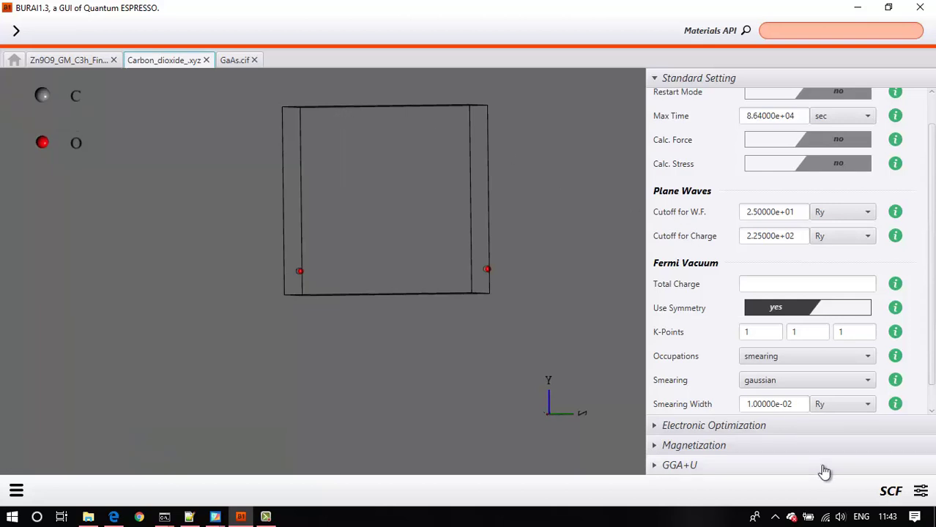
{"action": "left_click", "coordinate": [921, 489]}
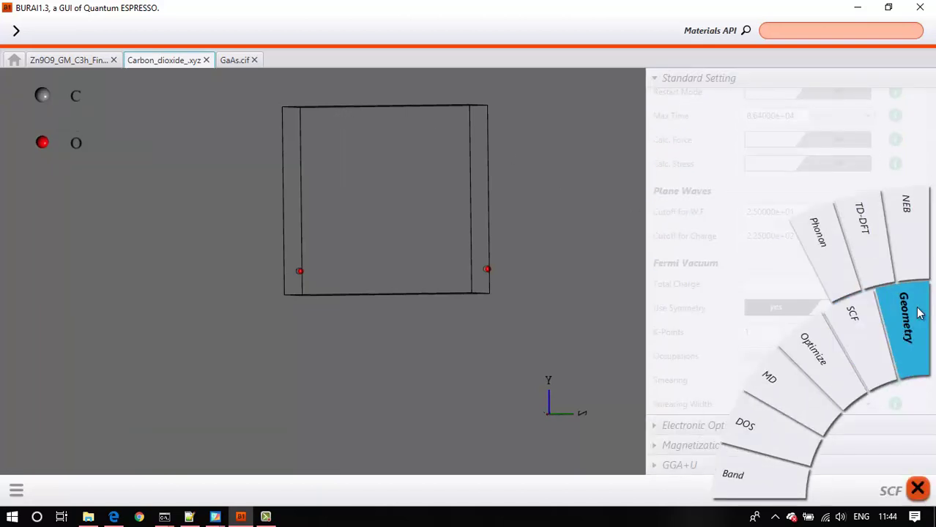
{"action": "left_click", "coordinate": [920, 314]}
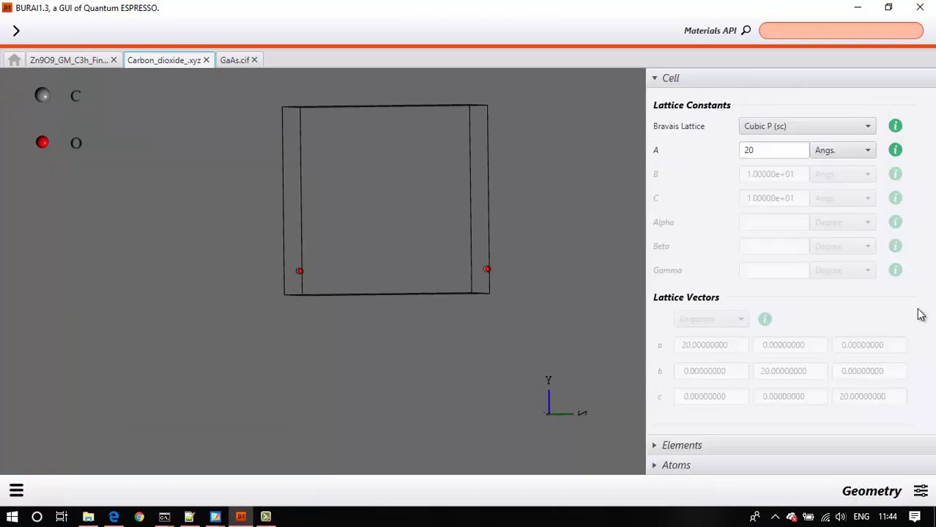
{"action": "left_click", "coordinate": [16, 491]}
{"action": "left_click", "coordinate": [41, 429]}
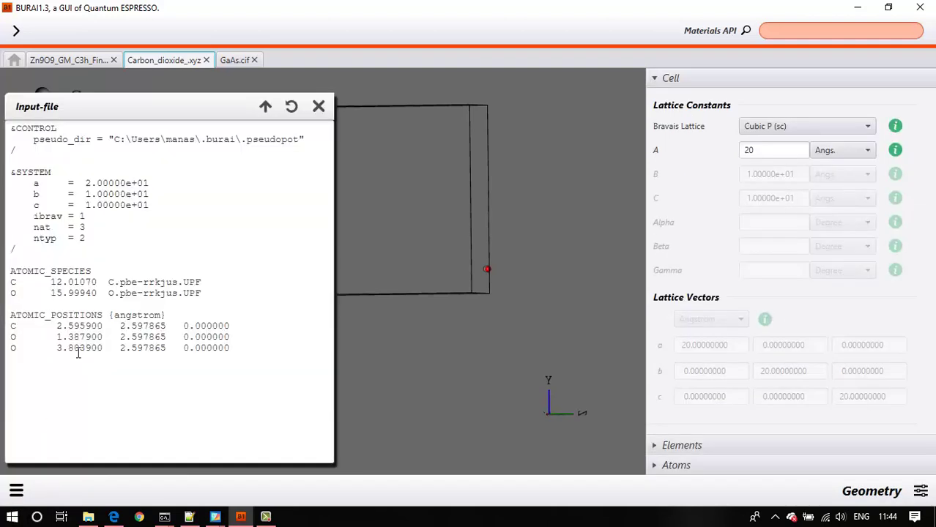
{"action": "left_click", "coordinate": [319, 106]}
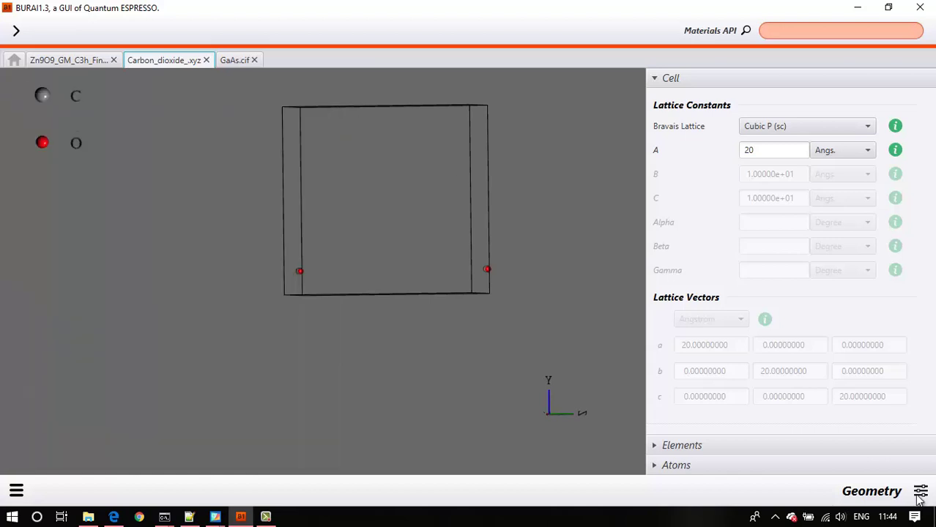
{"action": "left_click", "coordinate": [920, 492]}
{"action": "left_click", "coordinate": [879, 350]}
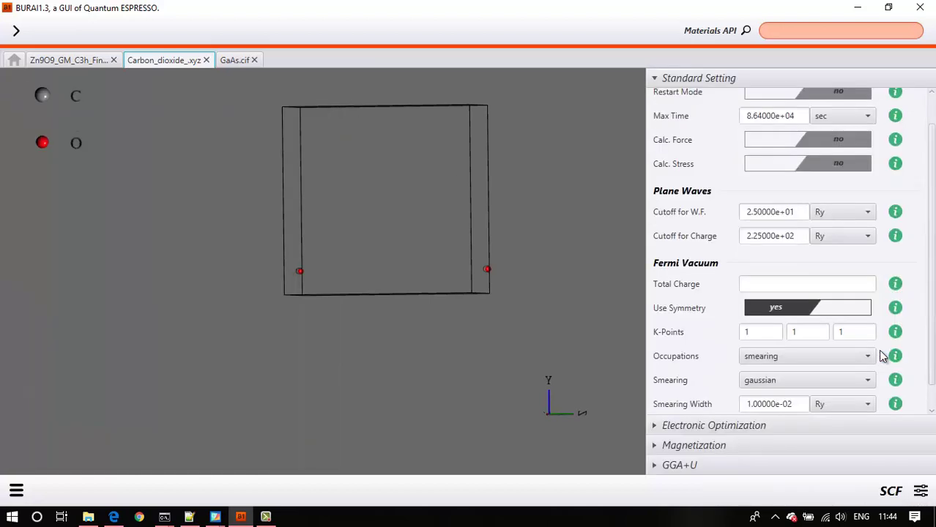
Step: Switch to the Optimize settings, consulting the ZnS nanoclusters PDF
{"action": "left_click", "coordinate": [920, 492]}
{"action": "left_click", "coordinate": [817, 353]}
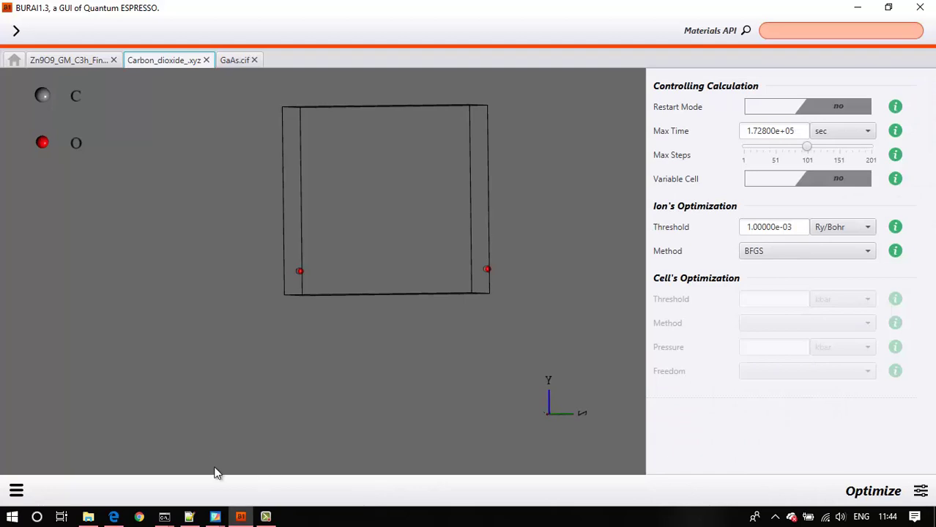
{"action": "mouse_move", "coordinate": [215, 517]}
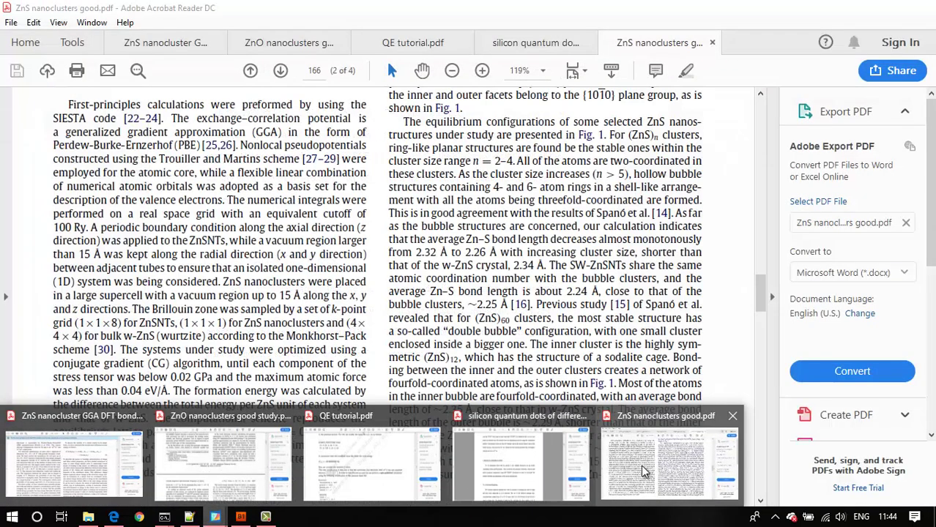
{"action": "left_click", "coordinate": [642, 471]}
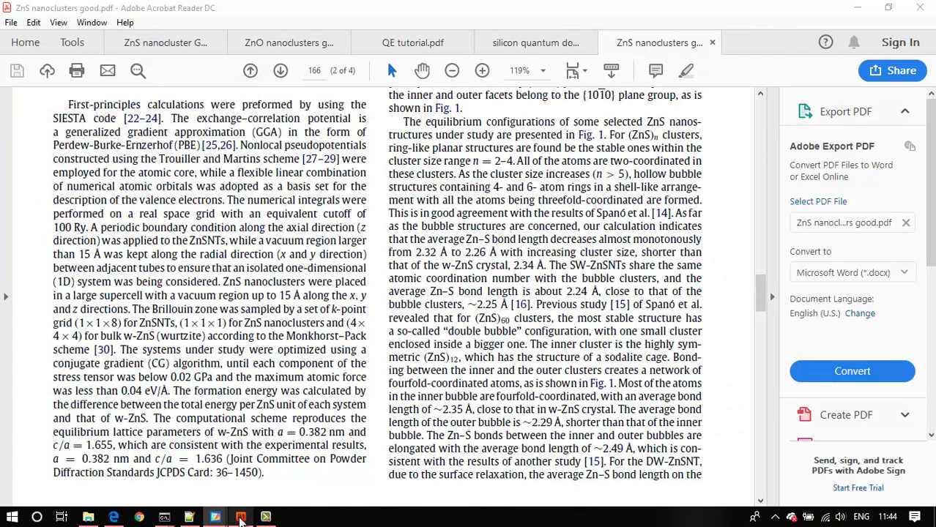
{"action": "left_click", "coordinate": [241, 517]}
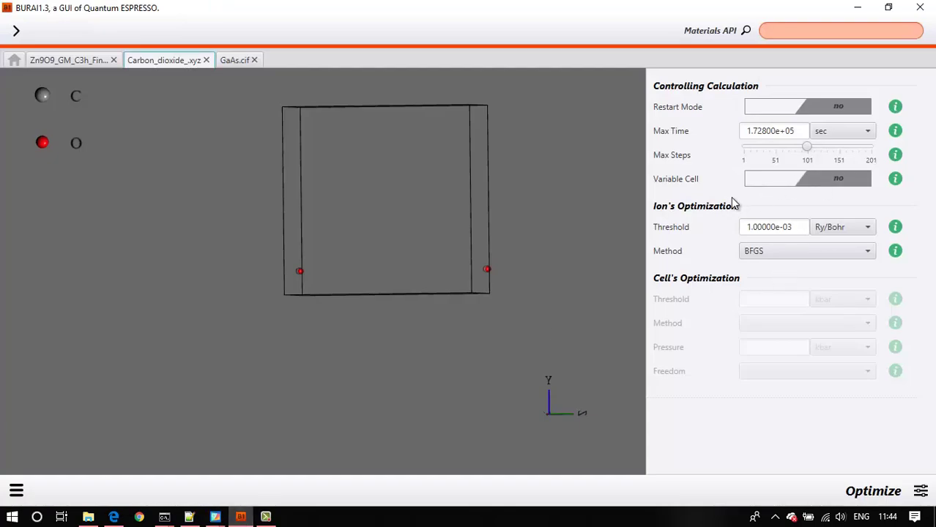
Step: Toggle variable cell optimization, leaving it switched off
{"action": "left_click", "coordinate": [782, 189]}
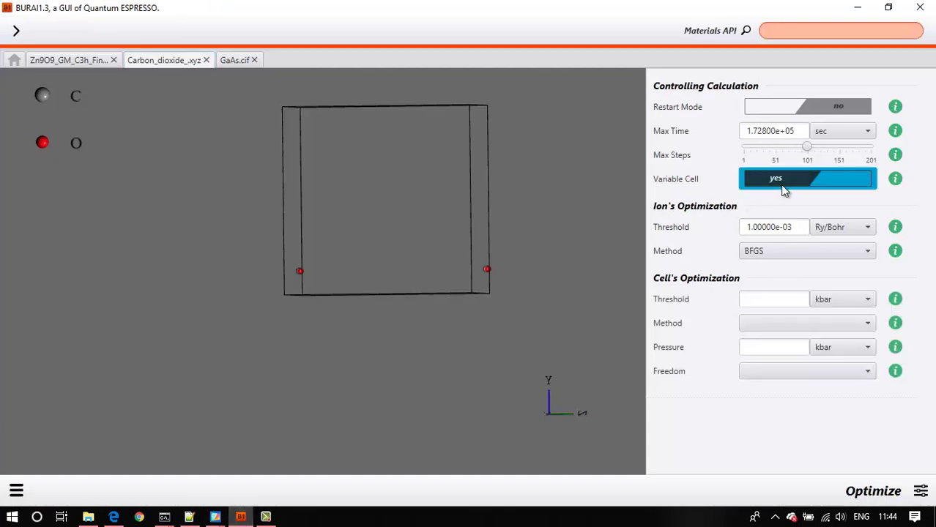
{"action": "left_click", "coordinate": [783, 189]}
{"action": "left_click", "coordinate": [781, 189]}
{"action": "left_click", "coordinate": [780, 189]}
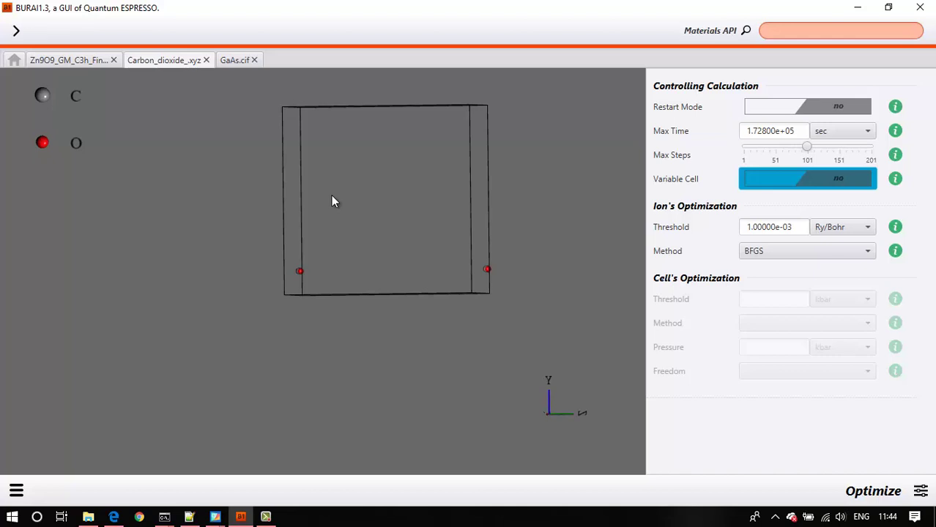
{"action": "left_click", "coordinate": [729, 215]}
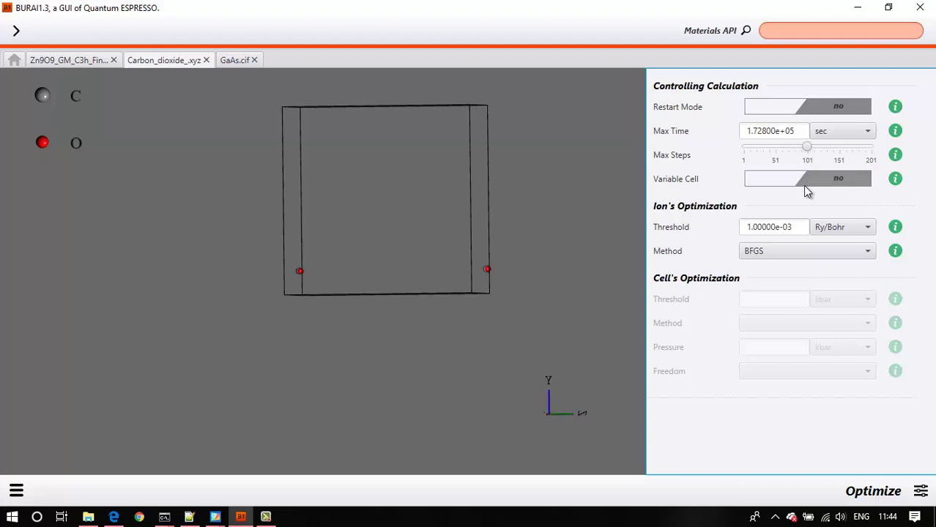
Step: Set the force threshold to 0.01 eV/Angs. and display the generated input file
{"action": "left_click", "coordinate": [836, 233]}
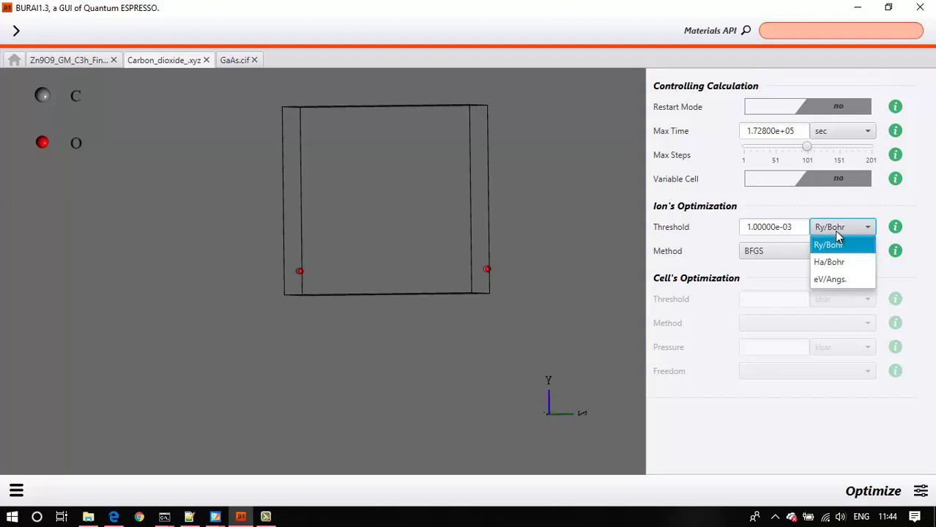
{"action": "left_click", "coordinate": [836, 279]}
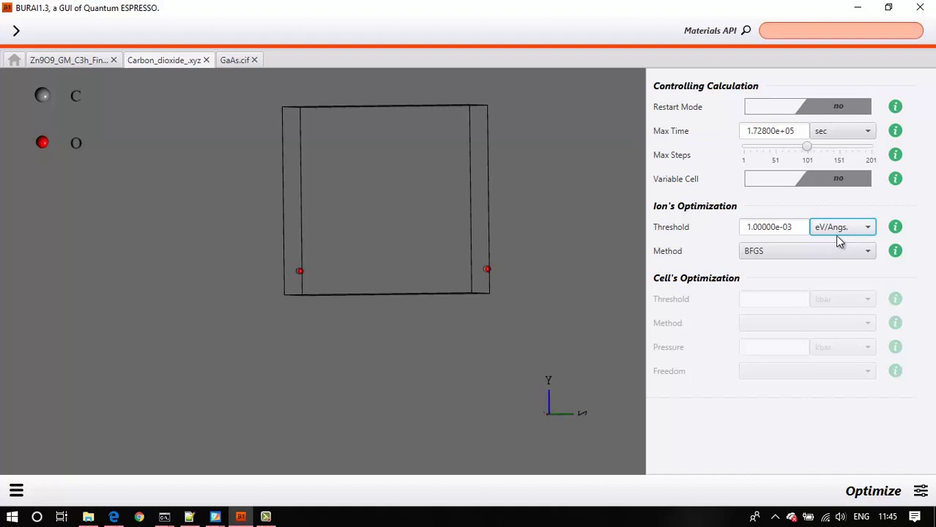
{"action": "triple_click", "coordinate": [805, 226]}
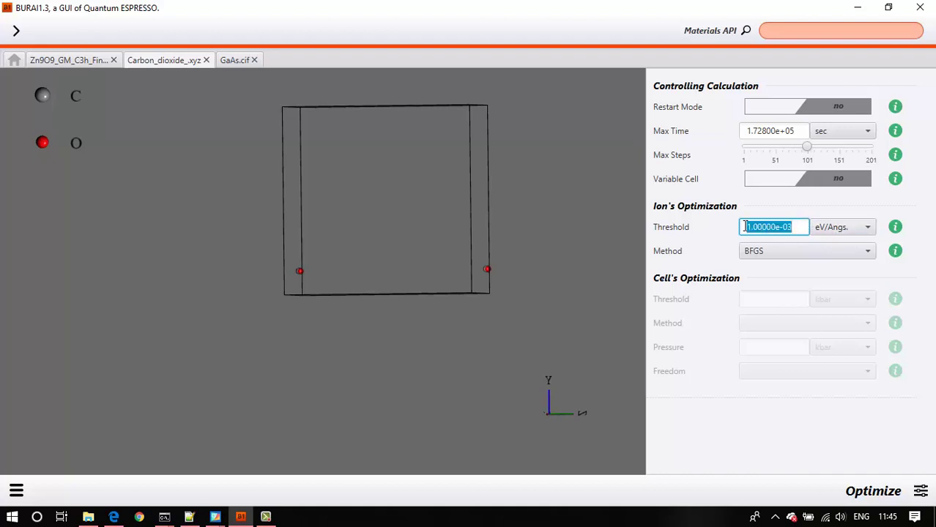
{"action": "type", "text": "5.01"}
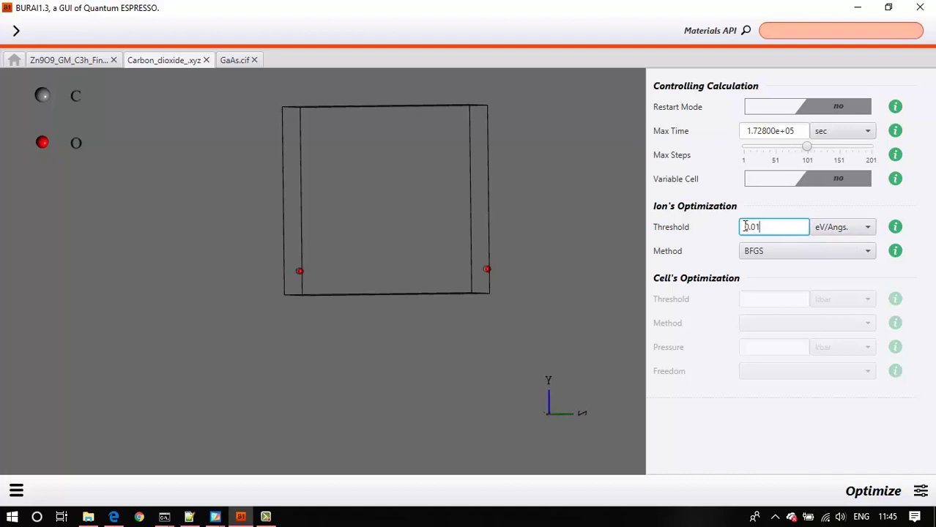
{"action": "left_click", "coordinate": [17, 490]}
{"action": "left_click", "coordinate": [69, 418]}
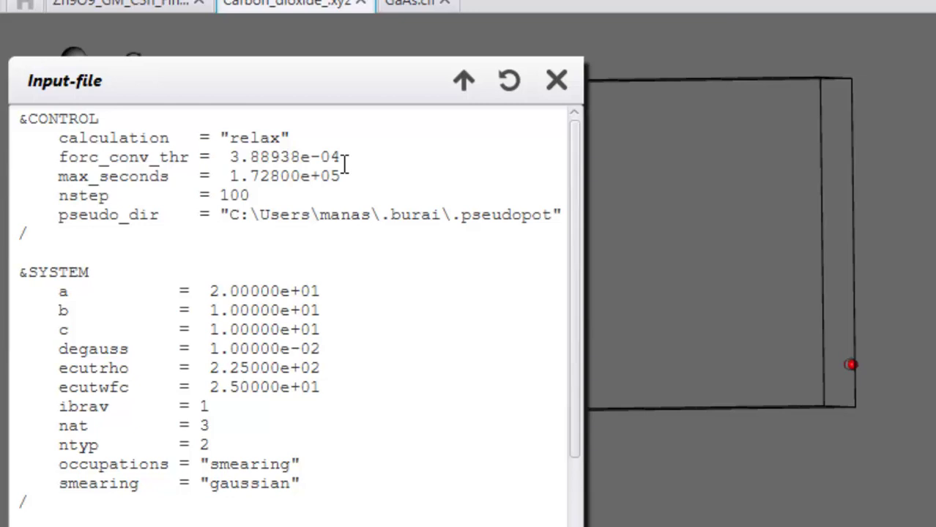
Step: Select and inspect the forc_conv_thr exponent in the Input-file preview, then deselect it
{"action": "double_click", "coordinate": [340, 158]}
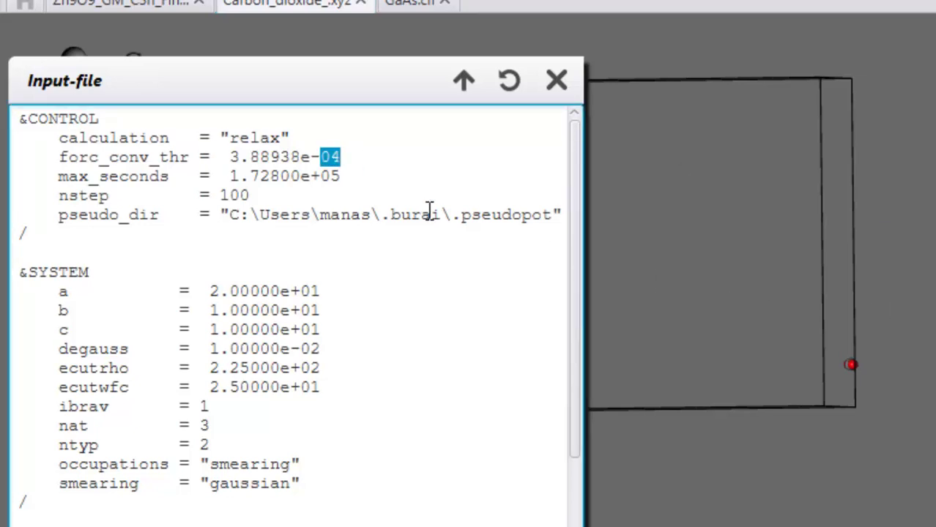
{"action": "left_click", "coordinate": [399, 180]}
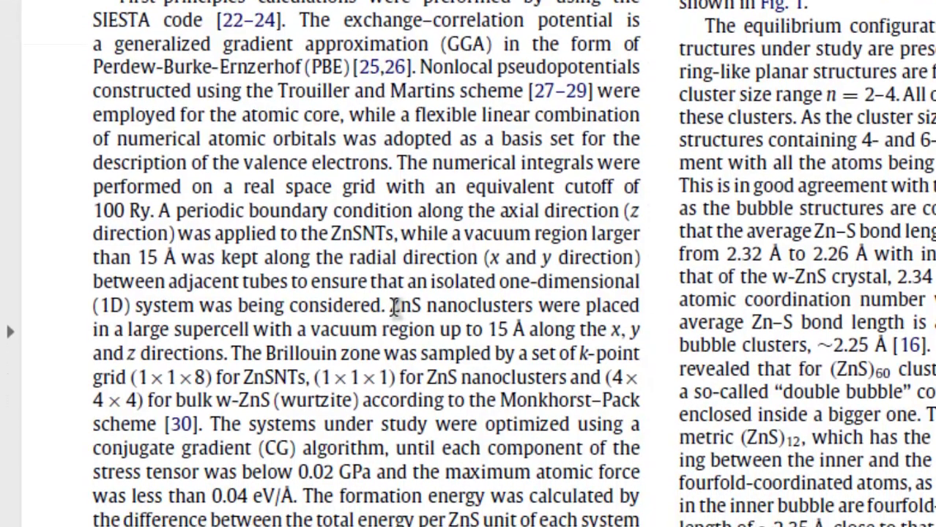
Step: Highlight the 15 Å vacuum and 0.04 eV/Å maximum-force sentences in the ZnS paper, then move to the ZnO paper
{"action": "left_click_drag", "start_coordinate": [390, 305], "coordinate": [533, 331]}
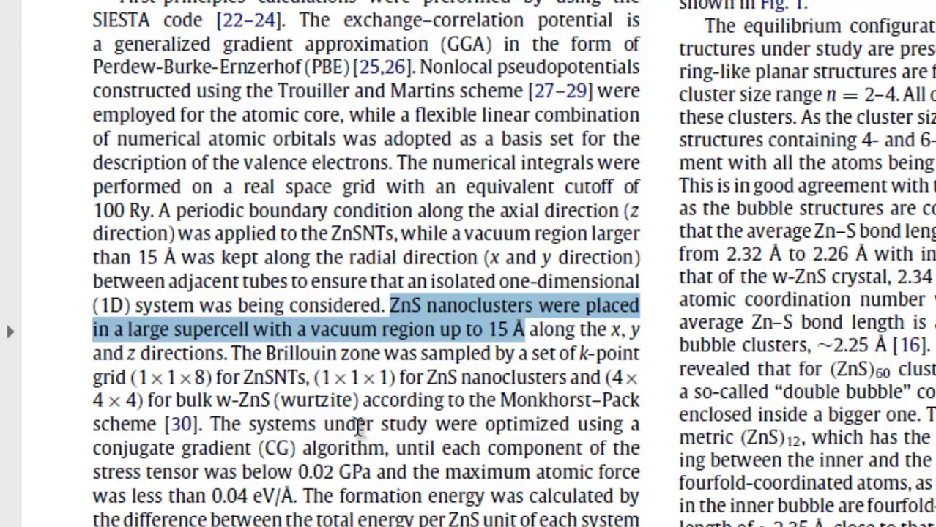
{"action": "left_click_drag", "start_coordinate": [187, 498], "coordinate": [293, 506]}
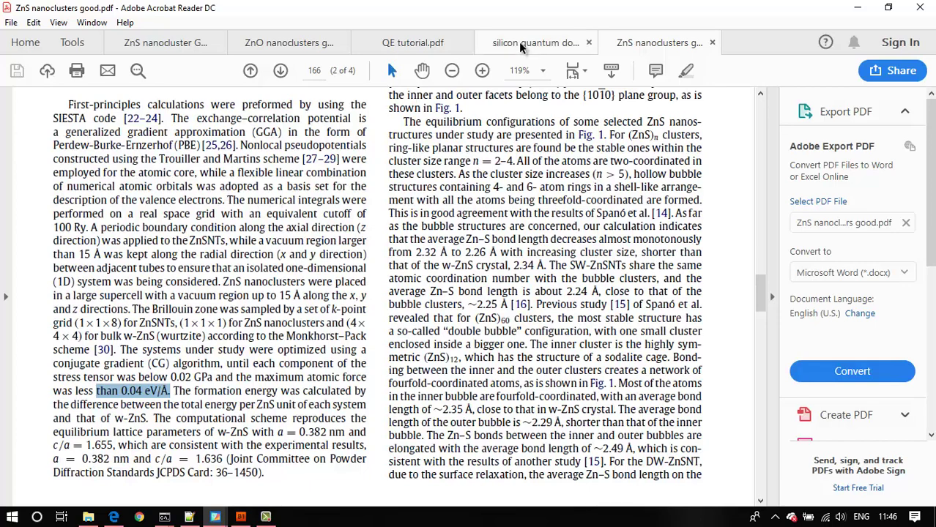
{"action": "left_click", "coordinate": [260, 44]}
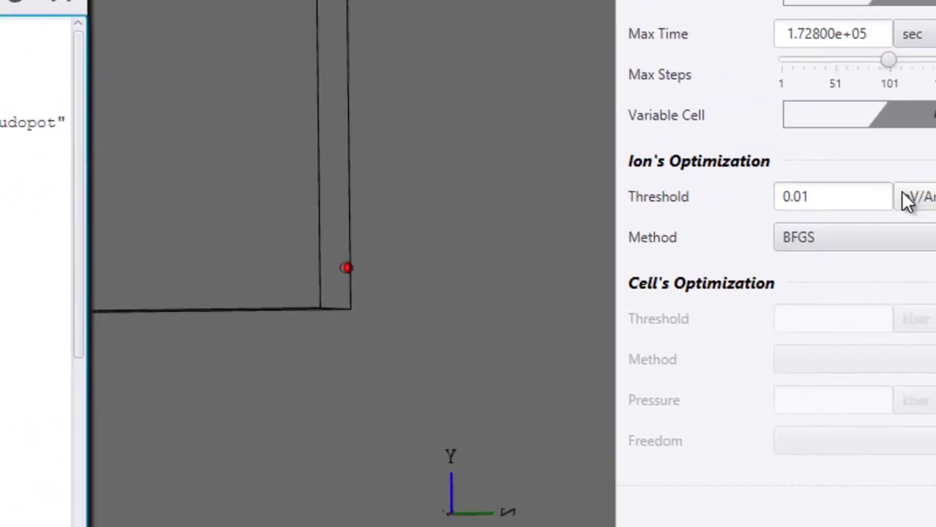
Step: Set the ion force threshold to 0.002 Ha/Bohr and regenerate the input file, giving forc_conv_thr 4.00000e-03
{"action": "left_click", "coordinate": [902, 201]}
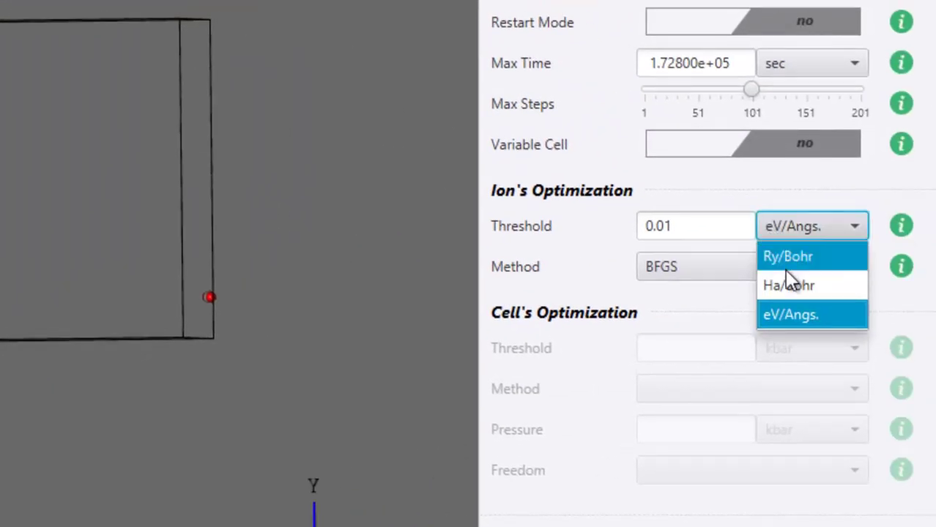
{"action": "left_click", "coordinate": [785, 277]}
{"action": "left_click_drag", "start_coordinate": [723, 224], "coordinate": [618, 231]}
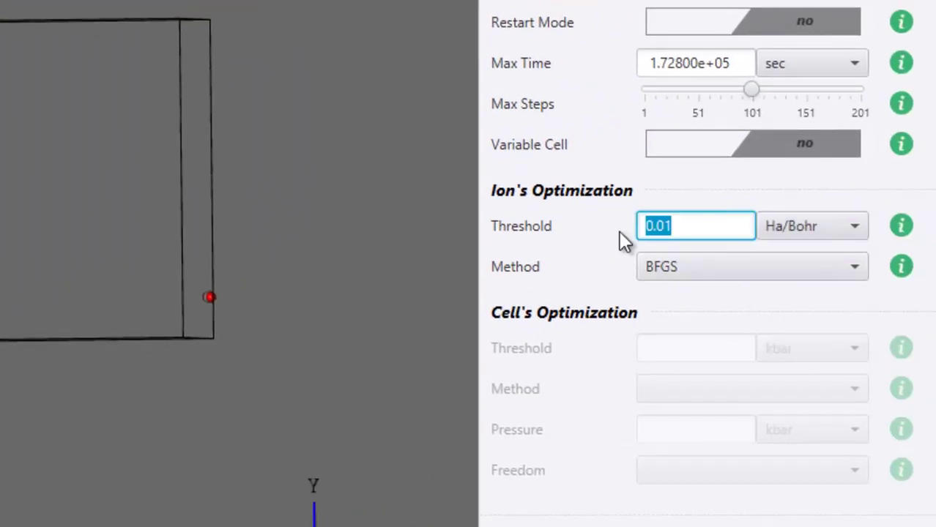
{"action": "type", "text": "0.002"}
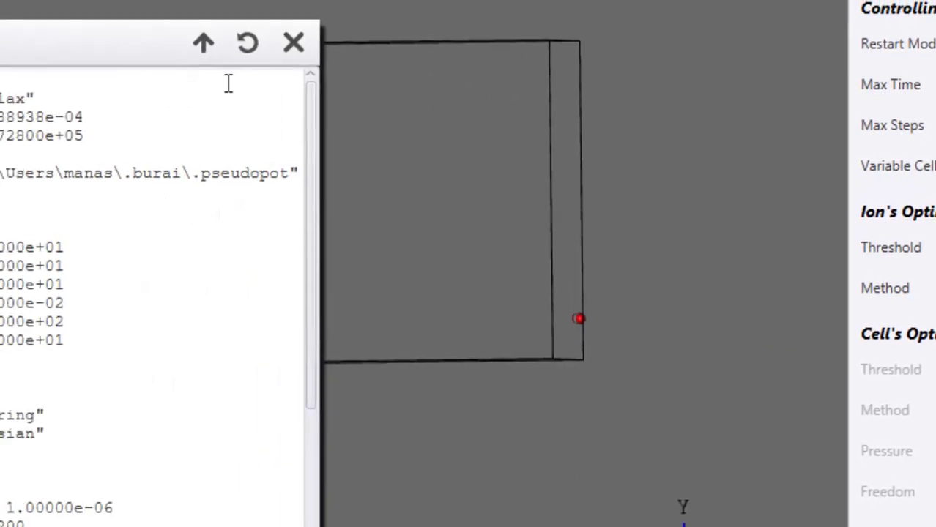
{"action": "left_click", "coordinate": [252, 45]}
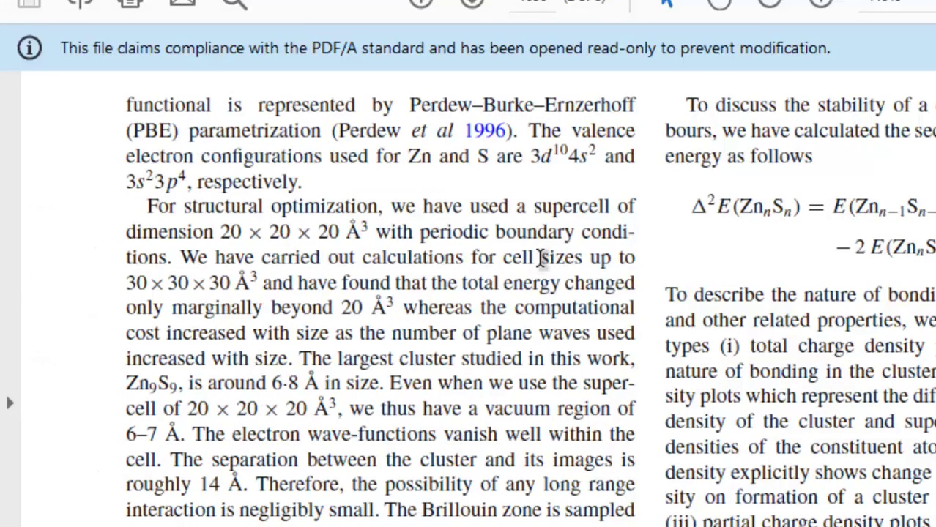
Step: Highlight the 20 Å supercell, 6–7 Å vacuum, ~14 Å image separation, single k-point and 0.001 eV/Å force sentences
{"action": "scroll", "coordinate": [540, 257], "scroll_direction": "down", "scroll_amount": 1}
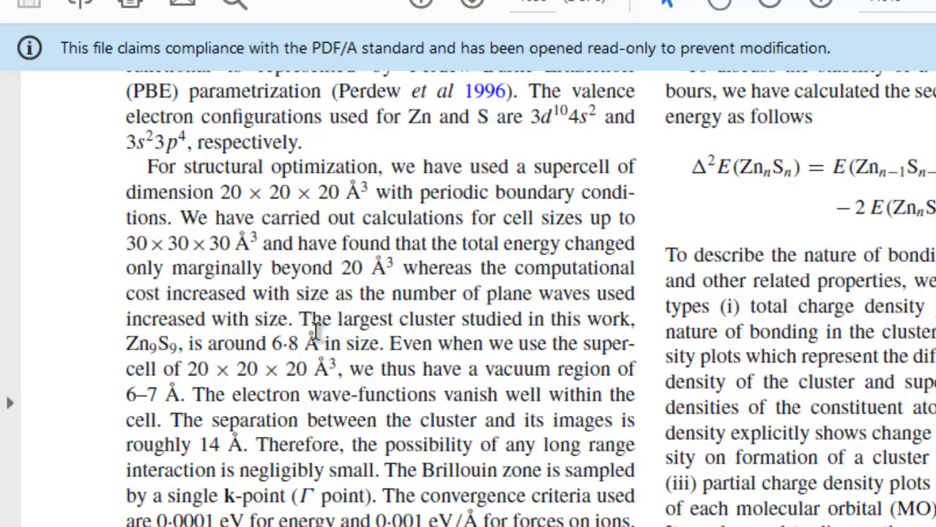
{"action": "left_click_drag", "start_coordinate": [308, 320], "coordinate": [351, 357]}
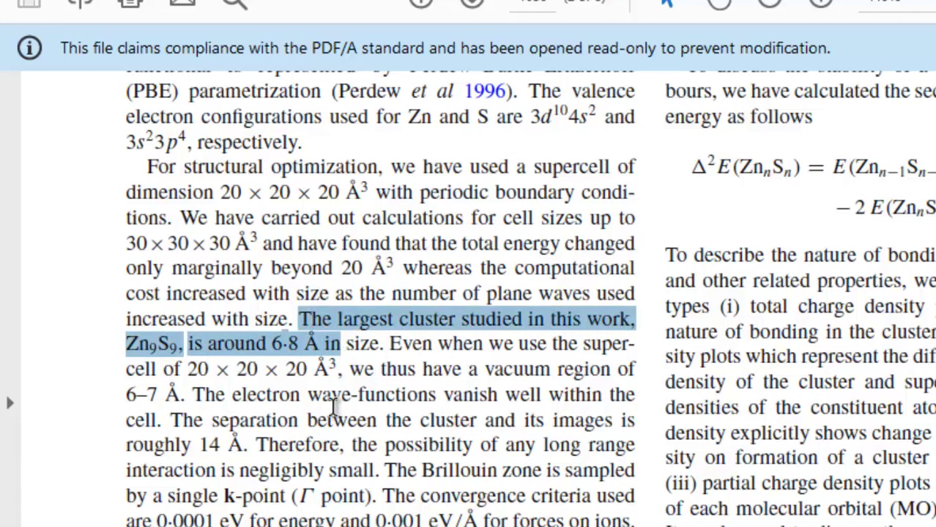
{"action": "left_click_drag", "start_coordinate": [391, 344], "coordinate": [439, 396]}
{"action": "left_click", "coordinate": [439, 400]}
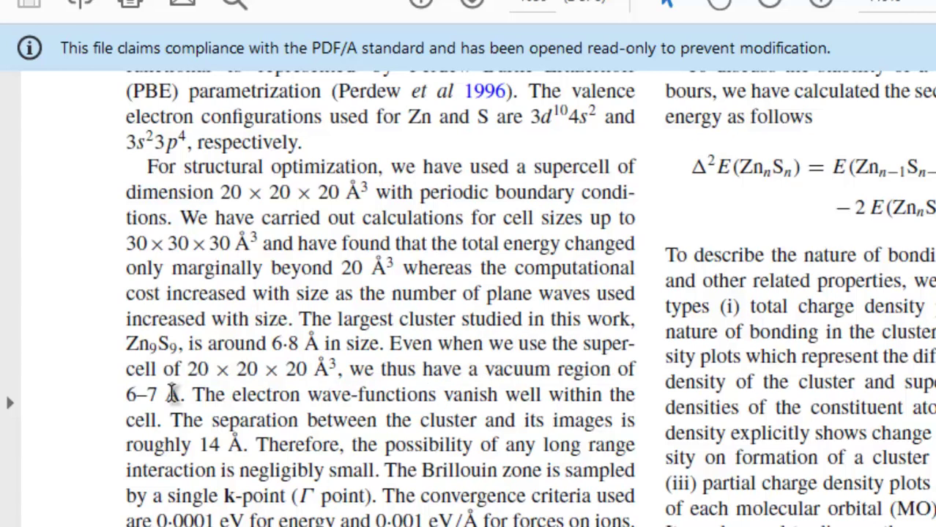
{"action": "left_click_drag", "start_coordinate": [167, 394], "coordinate": [117, 394]}
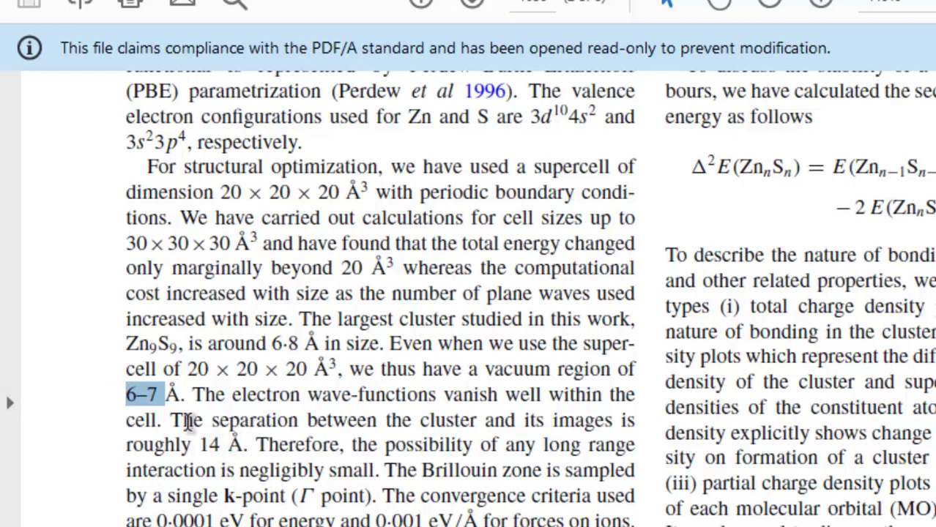
{"action": "left_click_drag", "start_coordinate": [179, 420], "coordinate": [246, 444]}
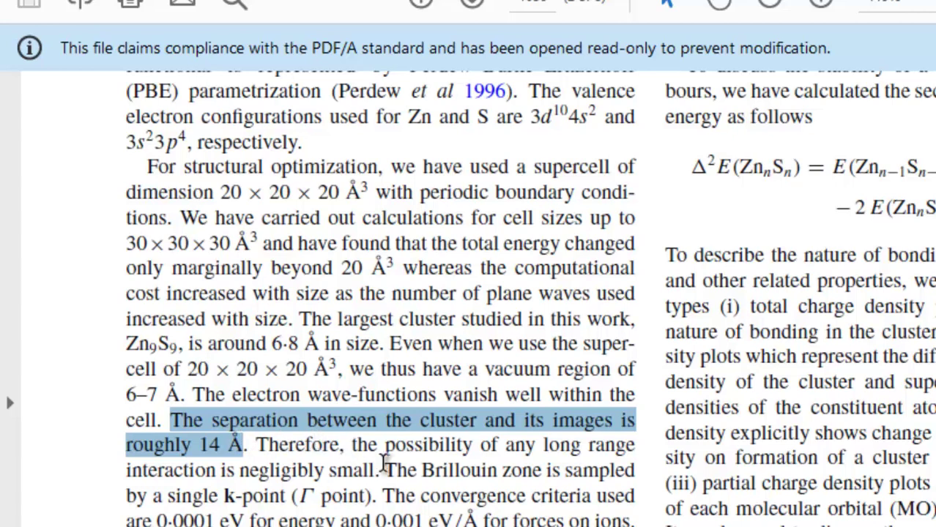
{"action": "left_click_drag", "start_coordinate": [395, 470], "coordinate": [369, 498]}
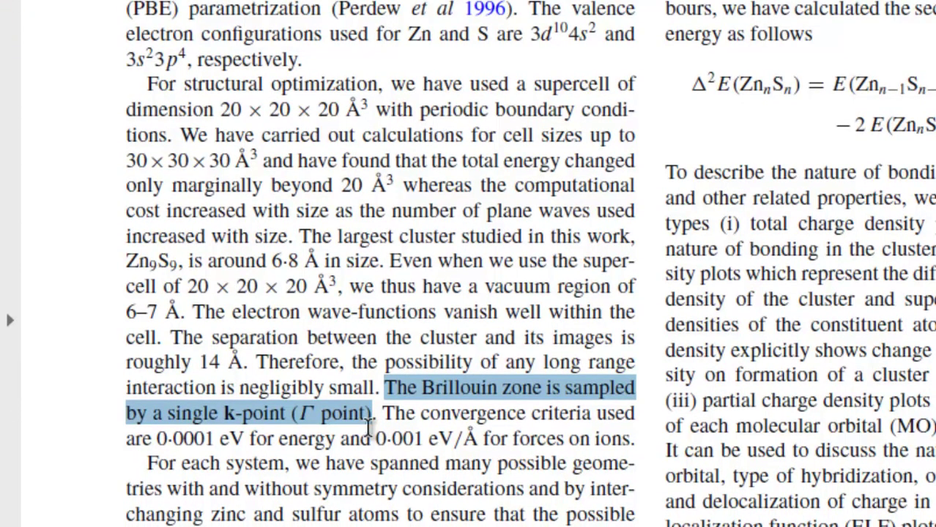
{"action": "left_click_drag", "start_coordinate": [370, 437], "coordinate": [476, 442]}
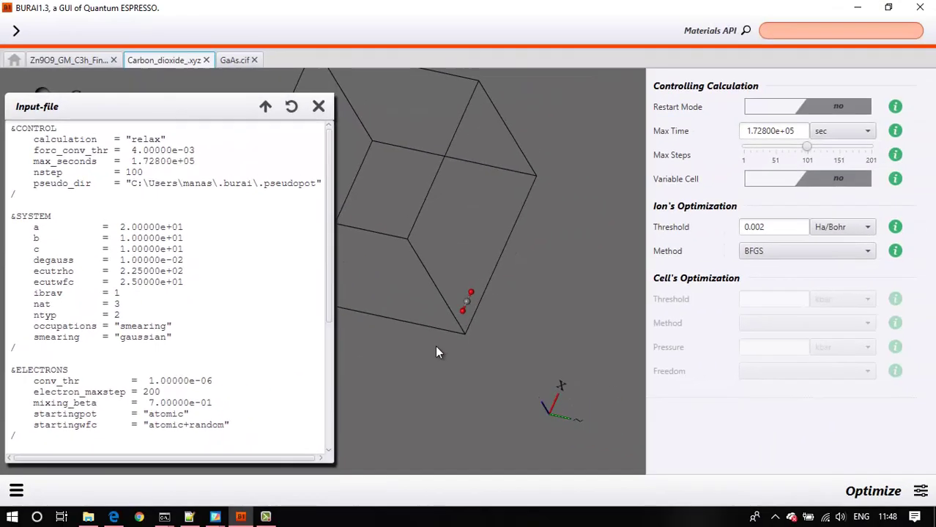
Step: Close the input preview, show the Zn9O9 cluster, and select the three water atom coordinates in Notepad++
{"action": "left_click", "coordinate": [393, 63]}
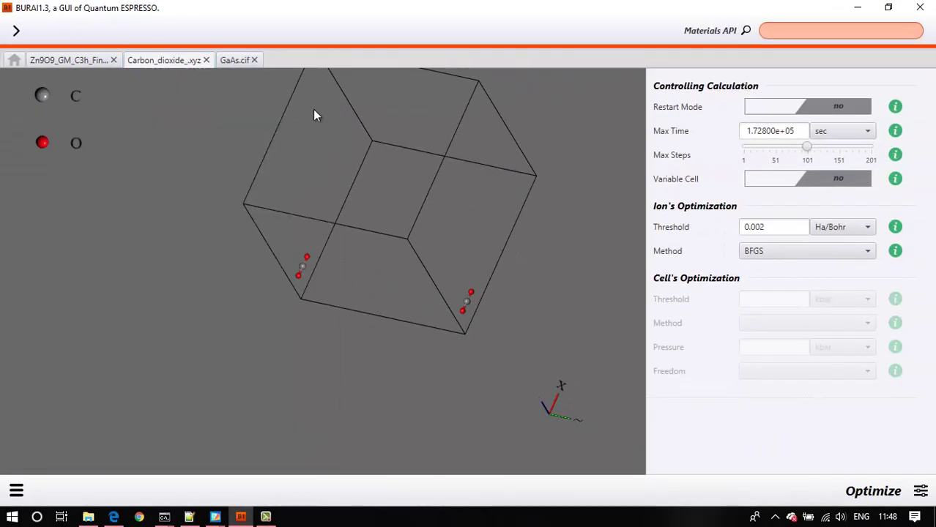
{"action": "left_click", "coordinate": [96, 71]}
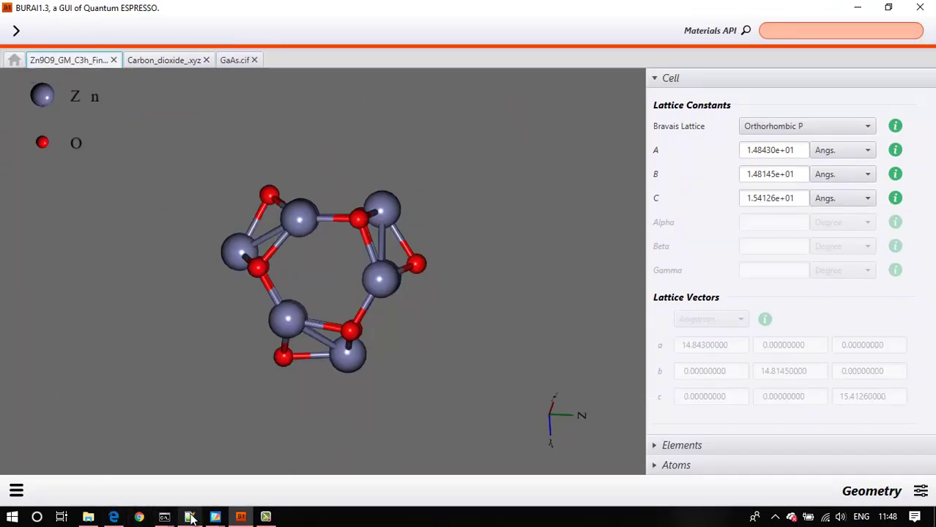
{"action": "mouse_move", "coordinate": [189, 517]}
{"action": "left_click", "coordinate": [194, 467]}
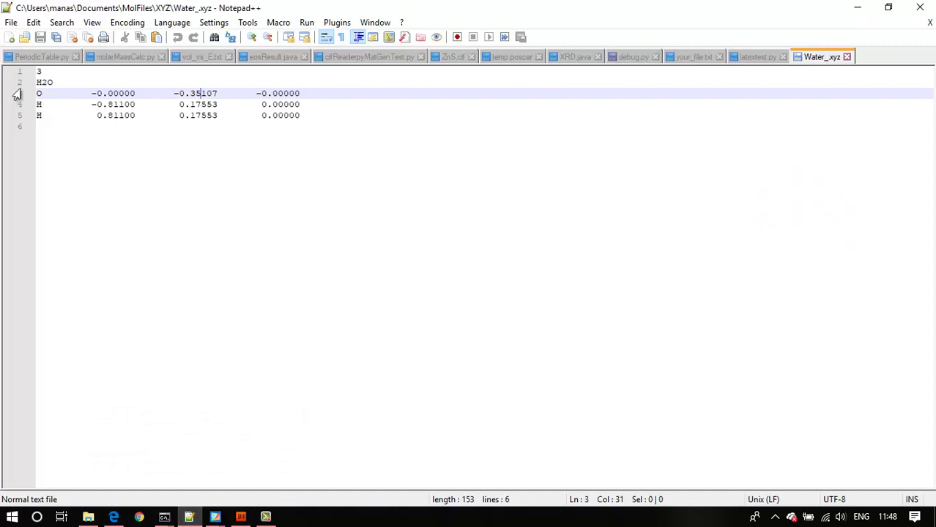
{"action": "left_click_drag", "start_coordinate": [39, 93], "coordinate": [323, 115]}
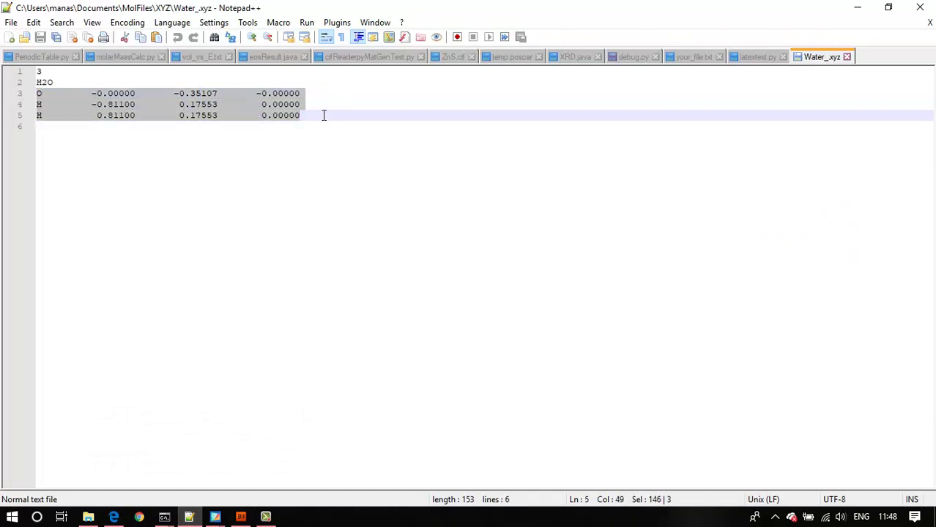
{"action": "left_click", "coordinate": [241, 517]}
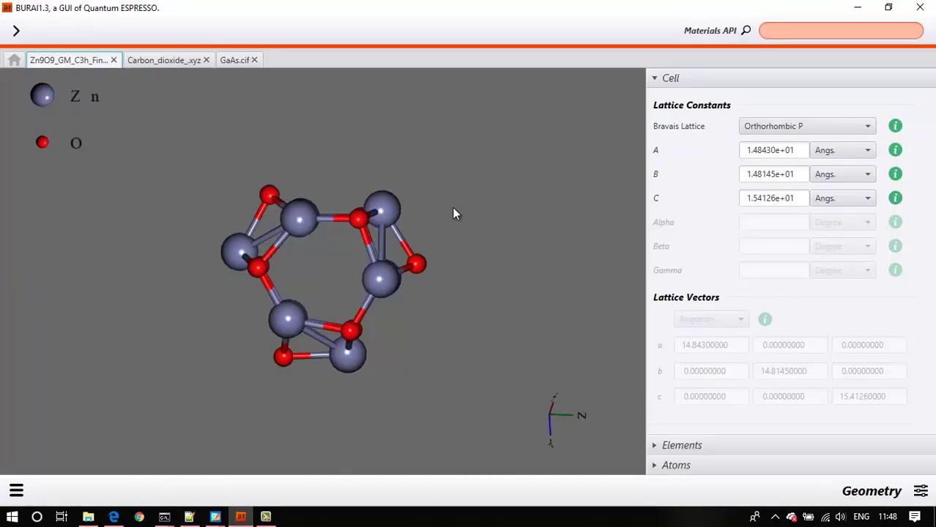